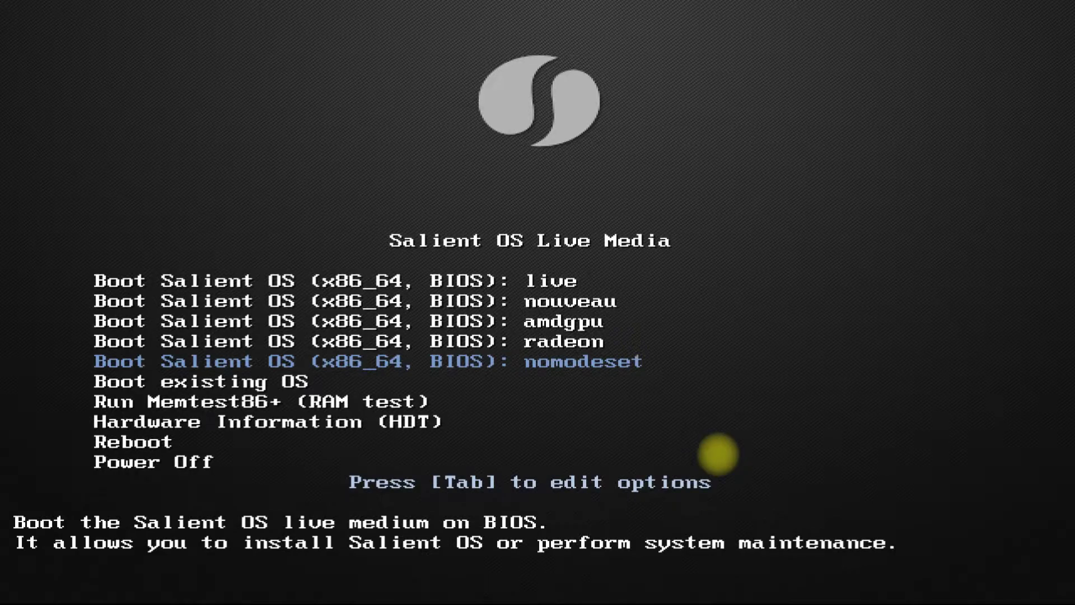
- Boot Salient OS from the live media using the live entry
key("Down")
key("Down")
key("Down")
key("Down")
key("Down")
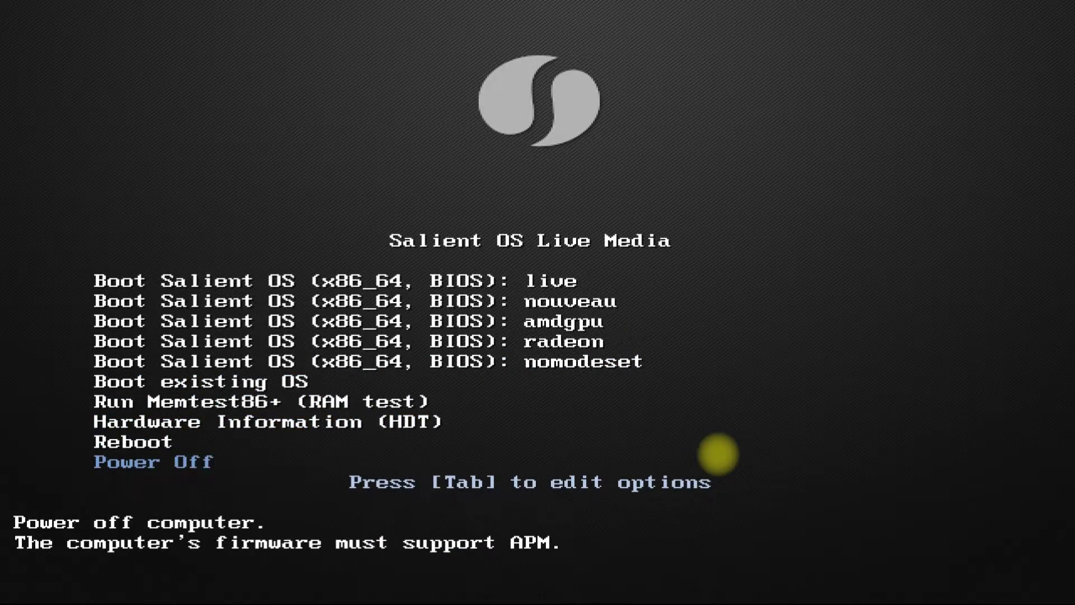
key("Up")
key("Up")
key("Up")
key("Up")
key("Up")
key("Up")
key("Up")
key("Up")
key("Up")
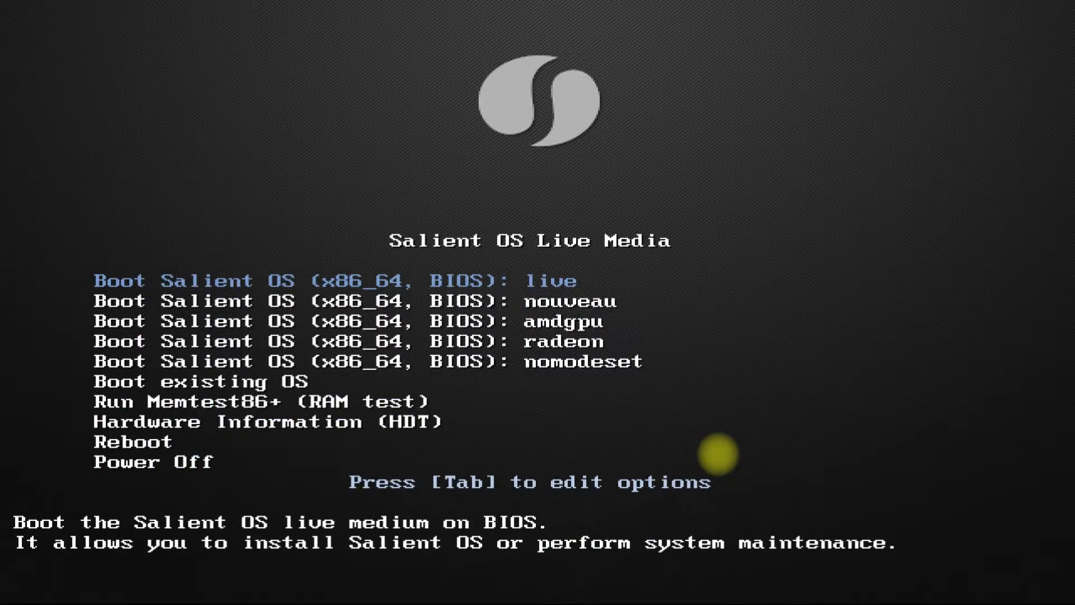
key("Return")
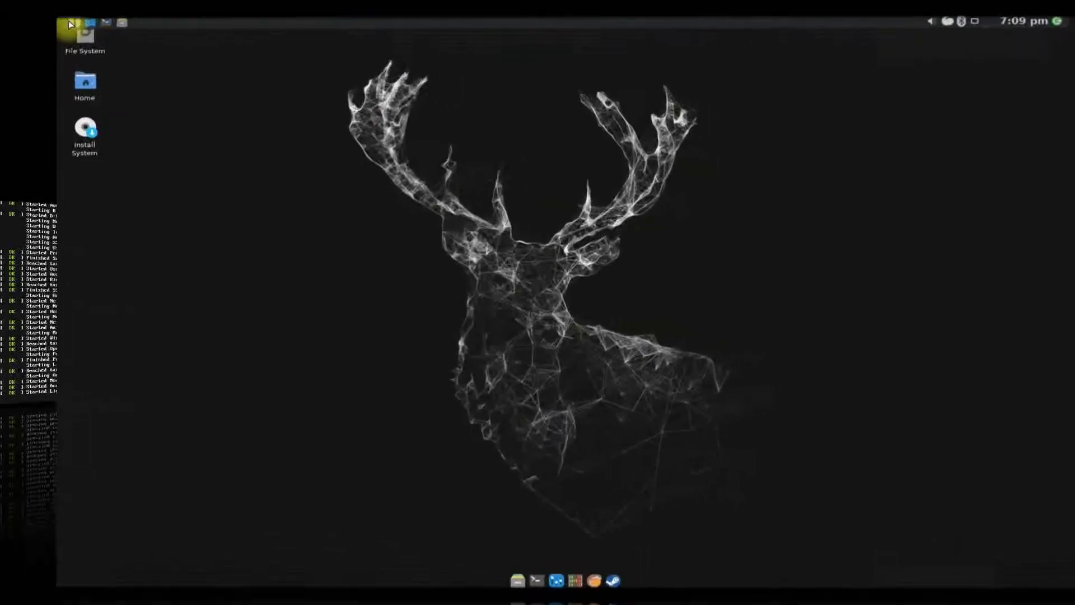
- Look through the preinstalled applications by category, from Accessories and Games to Office and System
left_click(22, 9)
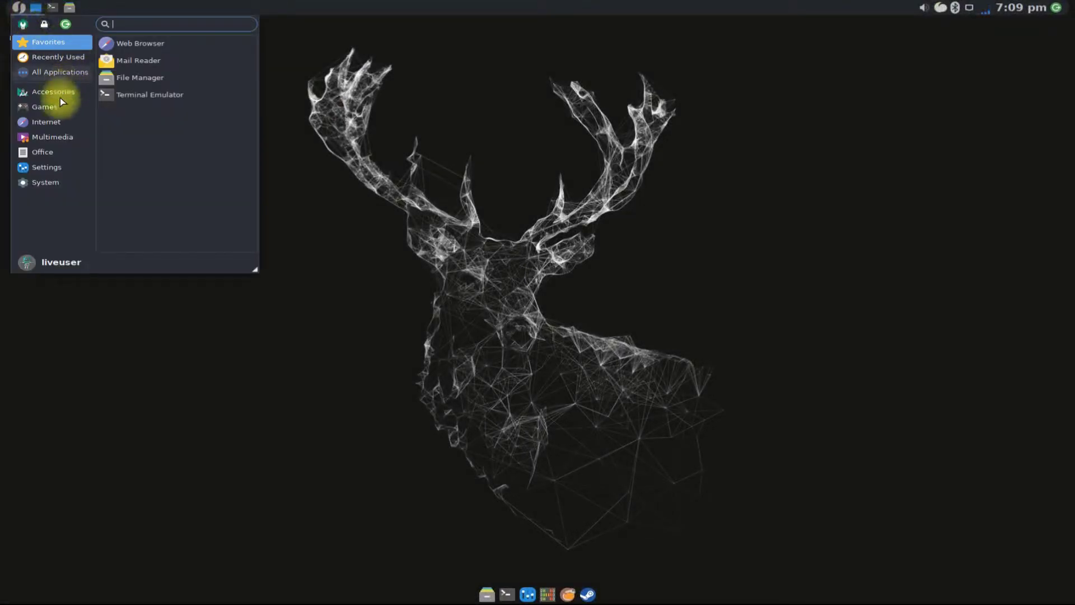
mouse_move(61, 95)
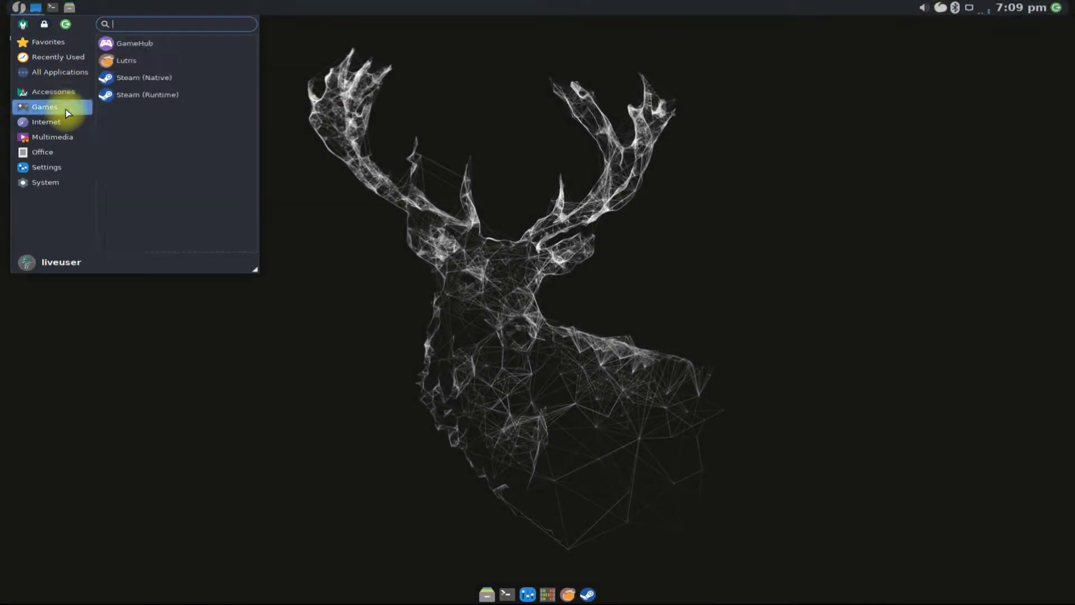
mouse_move(67, 123)
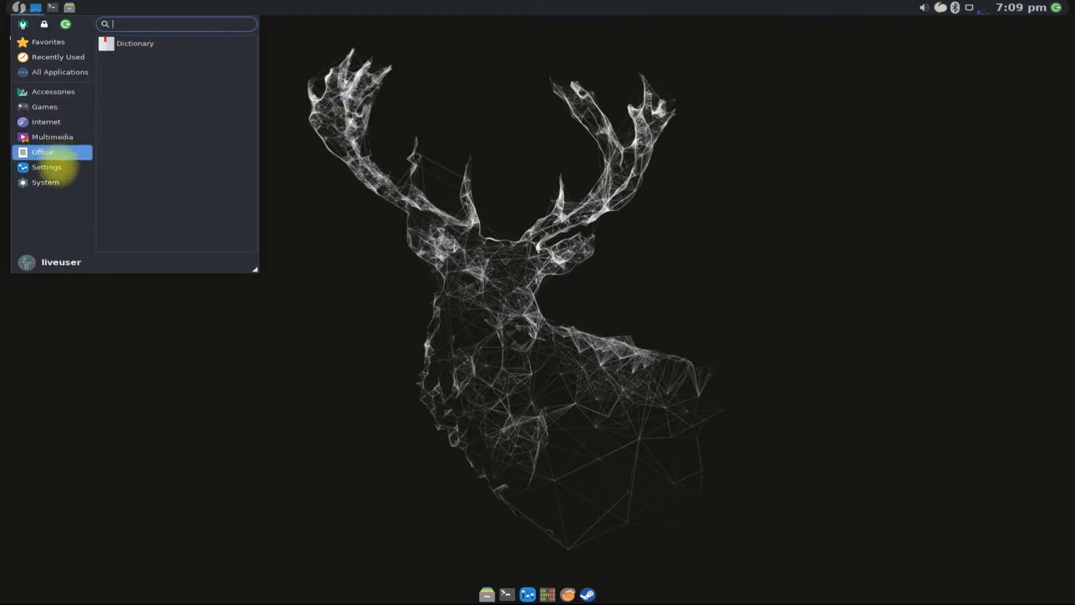
mouse_move(58, 183)
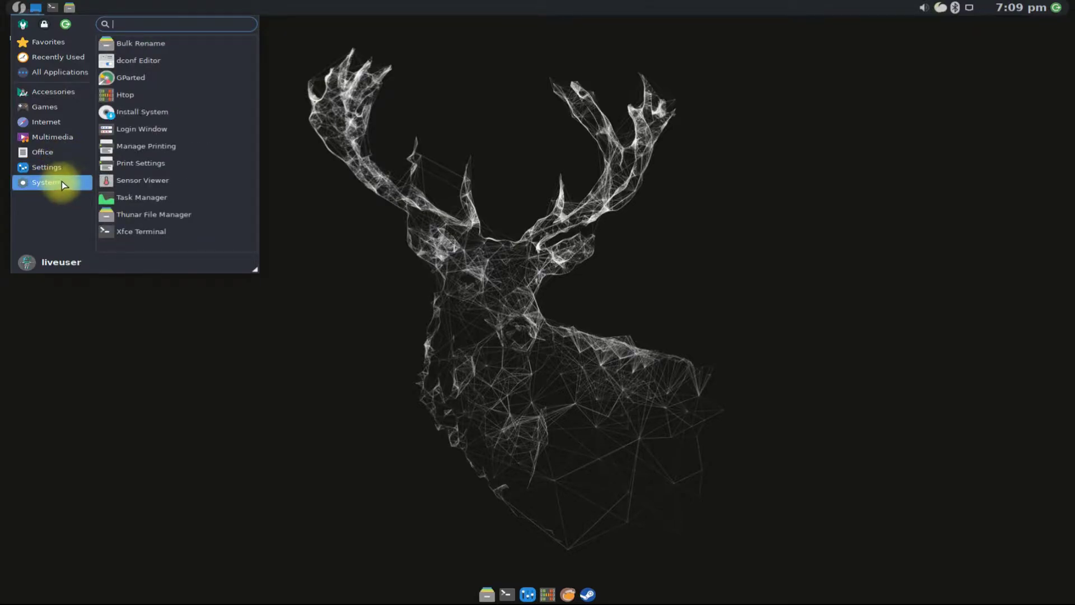
left_click(343, 220)
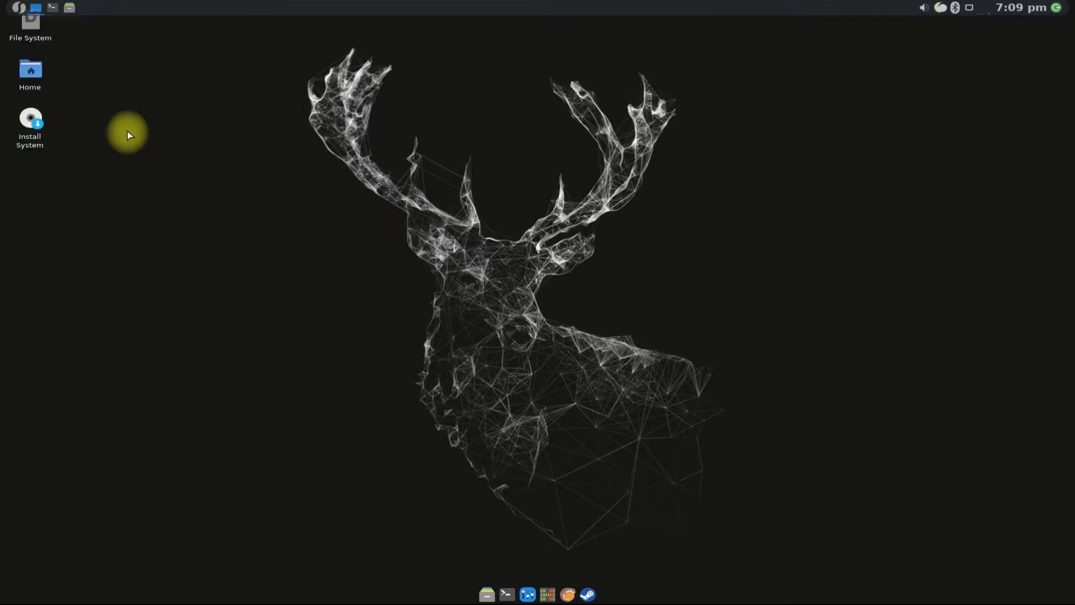
- Launch the system installer and keep American English as the language on its welcome page
right_click(29, 119)
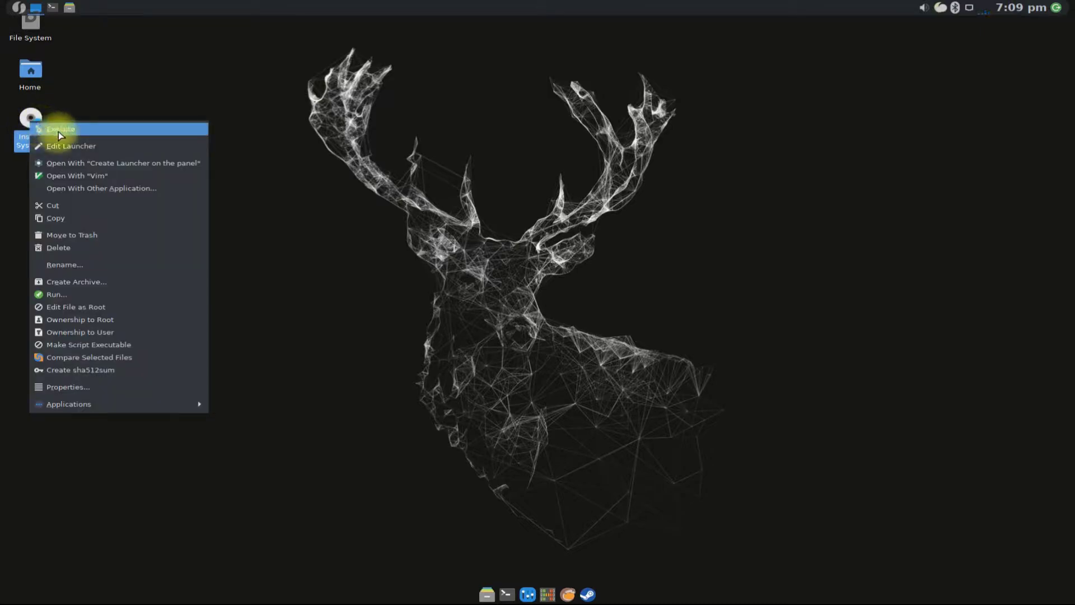
left_click(59, 132)
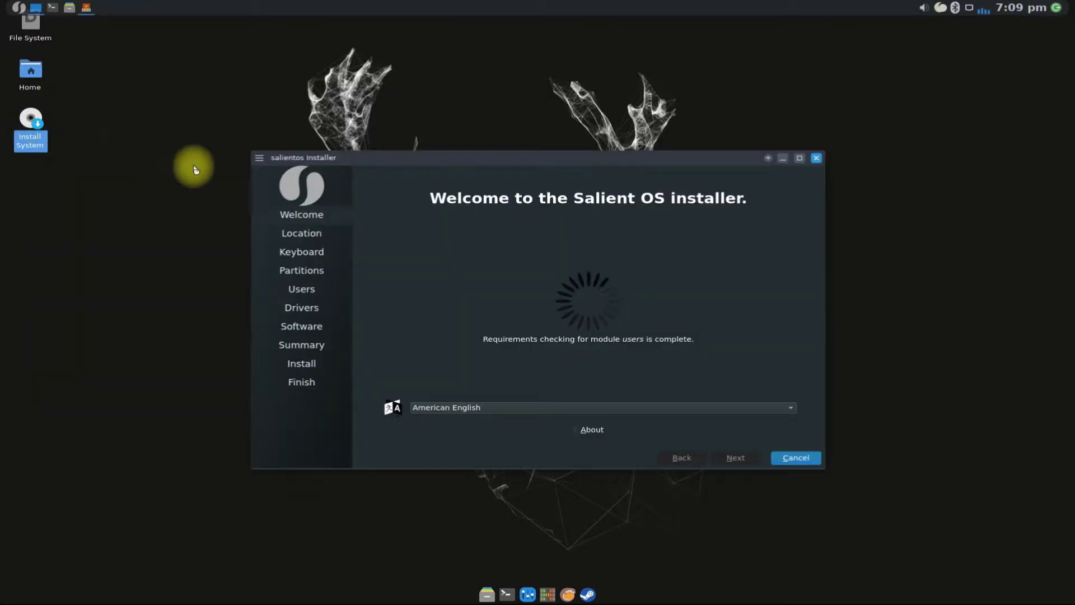
left_click(734, 410)
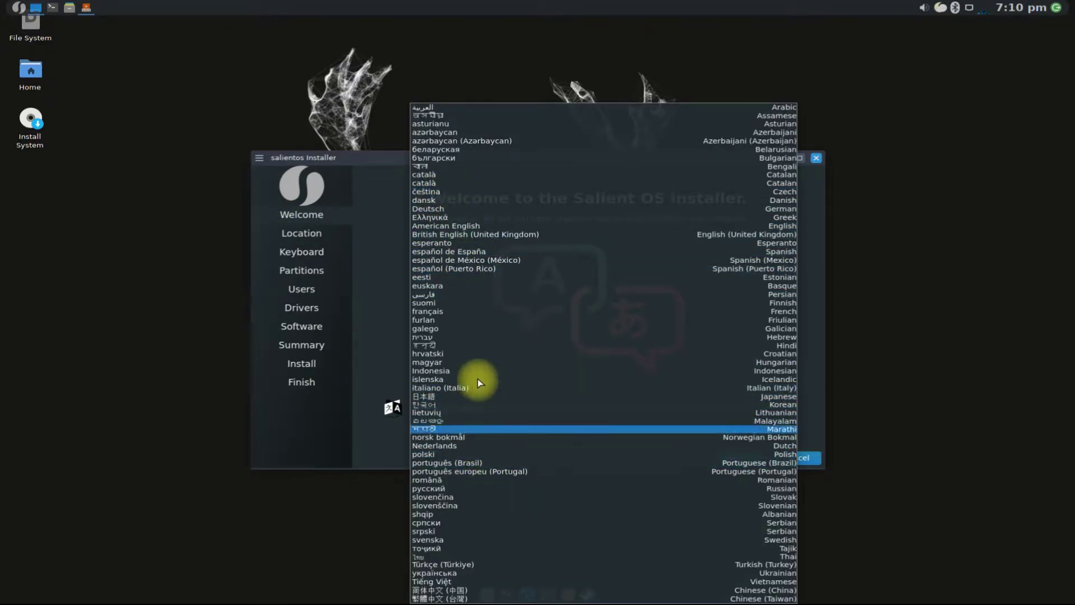
left_click(399, 234)
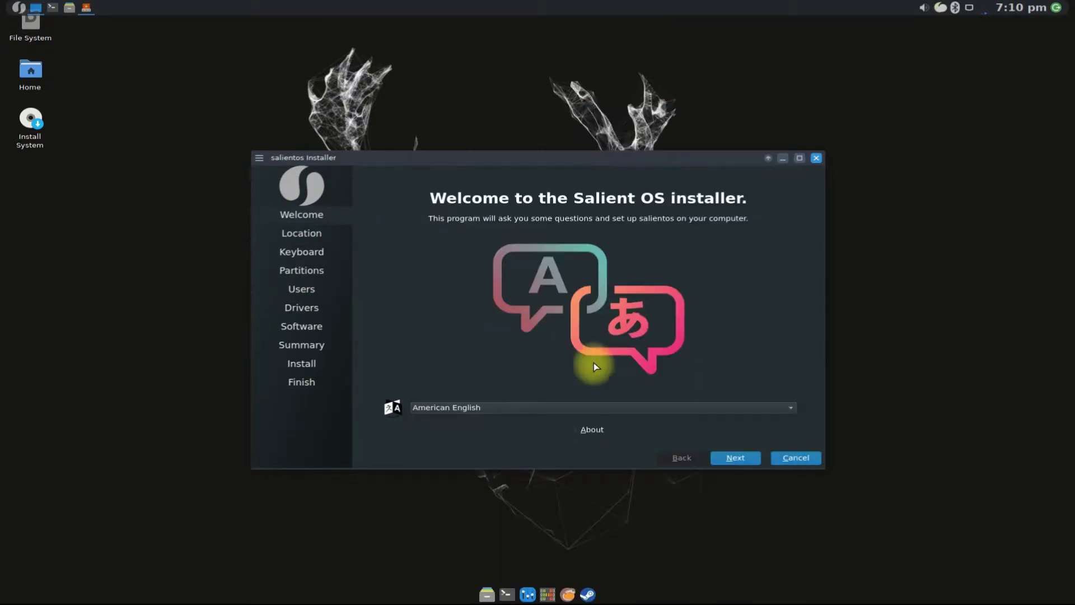
- Set the time zone to America/Denver and accept the Generic 105-key PC keyboard model with the Default variant
left_click(744, 458)
left_click(453, 251)
left_click(643, 386)
left_click(721, 456)
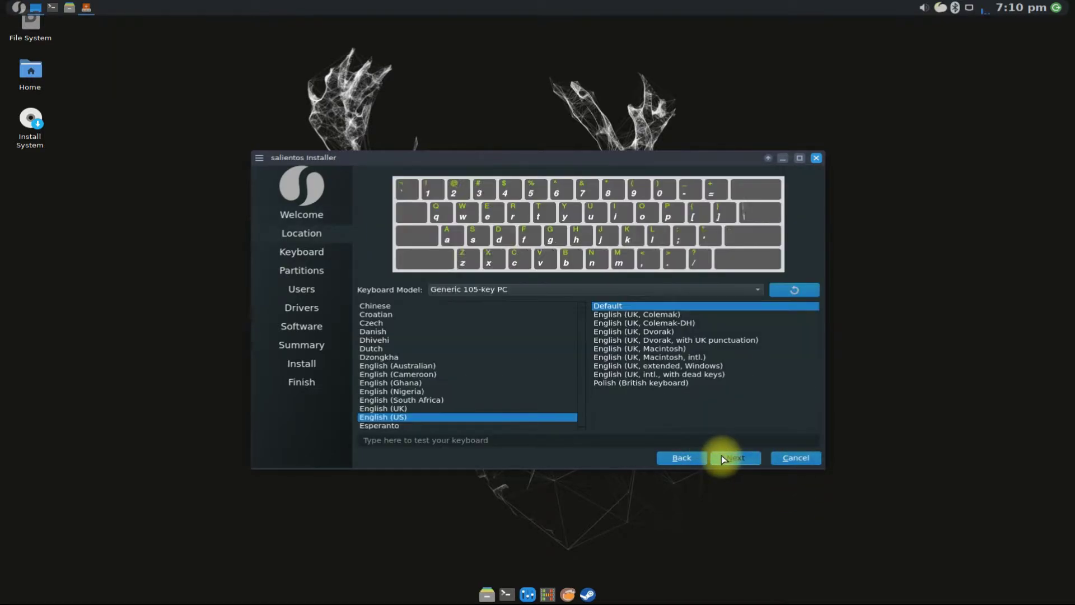
left_click(721, 456)
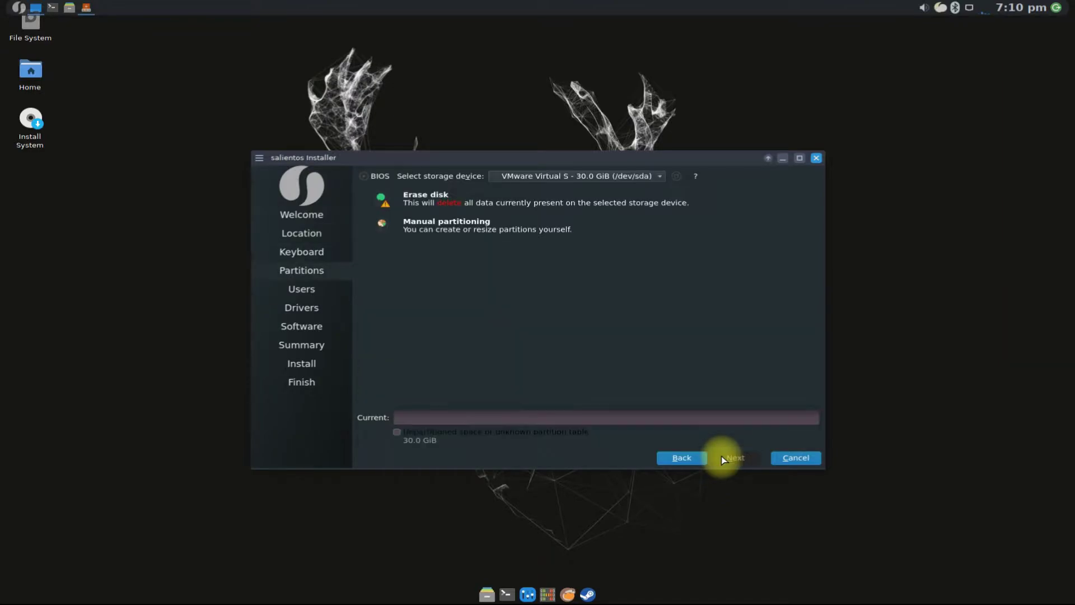
- Choose to erase the 30.0 GiB VMware disk with Swap to file and accept the partitioning
left_click(367, 202)
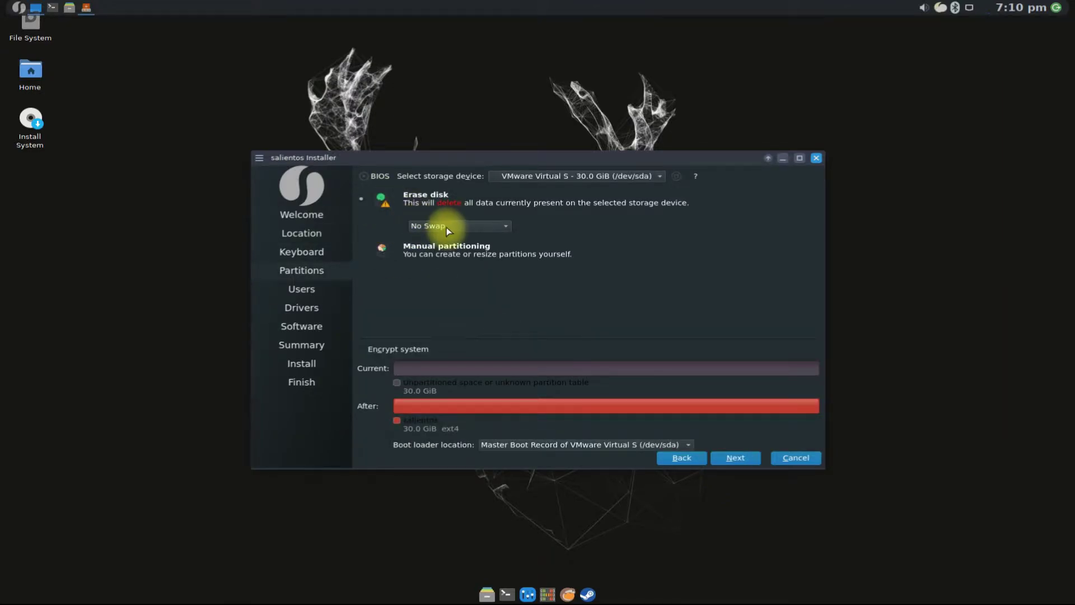
left_click(461, 238)
left_click(364, 203)
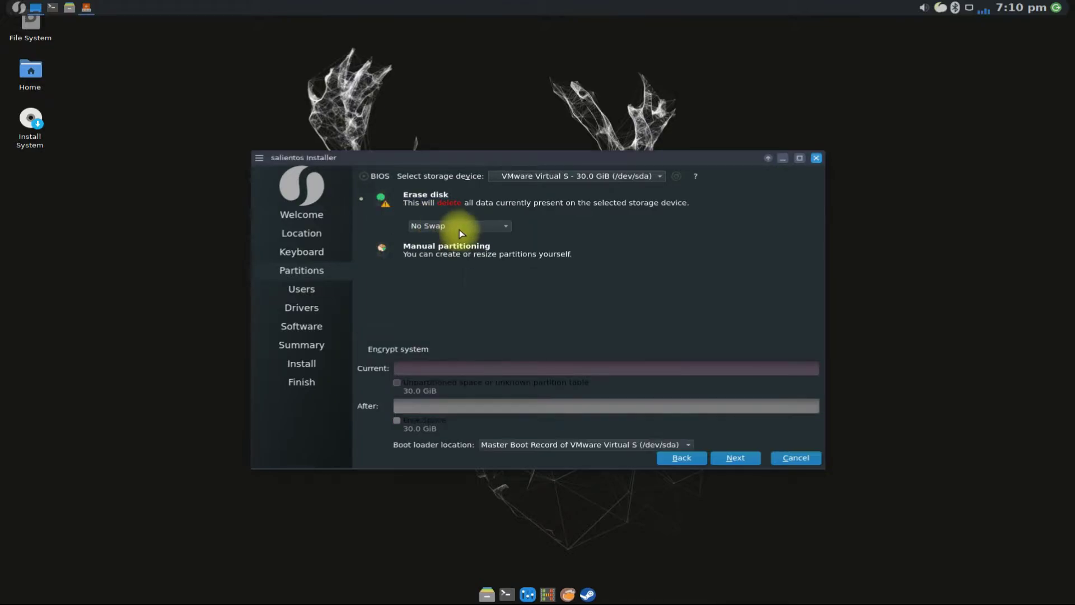
left_click(464, 231)
left_click(465, 264)
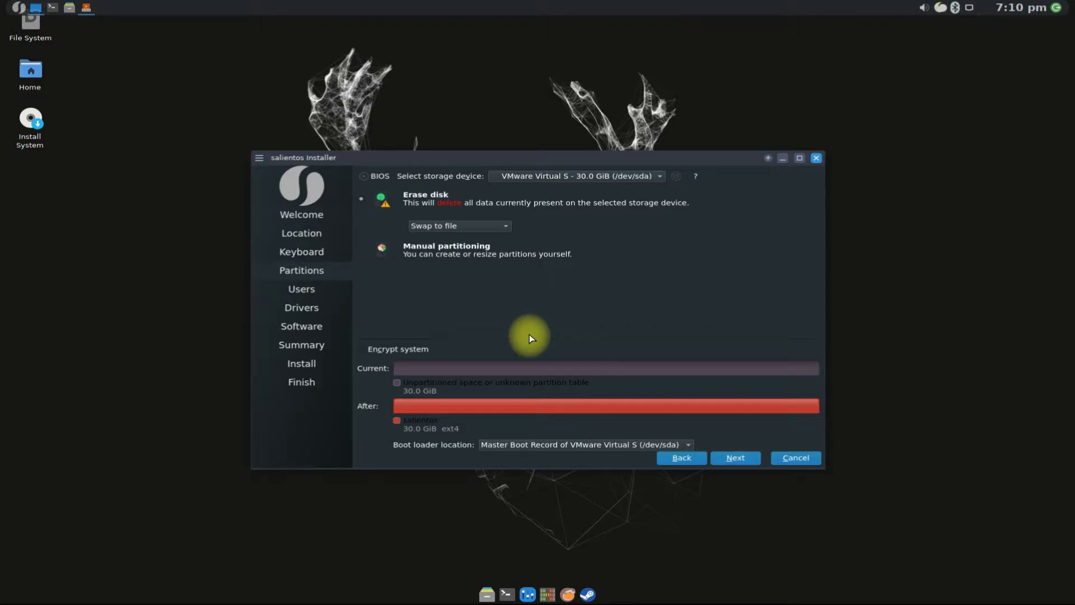
left_click(733, 458)
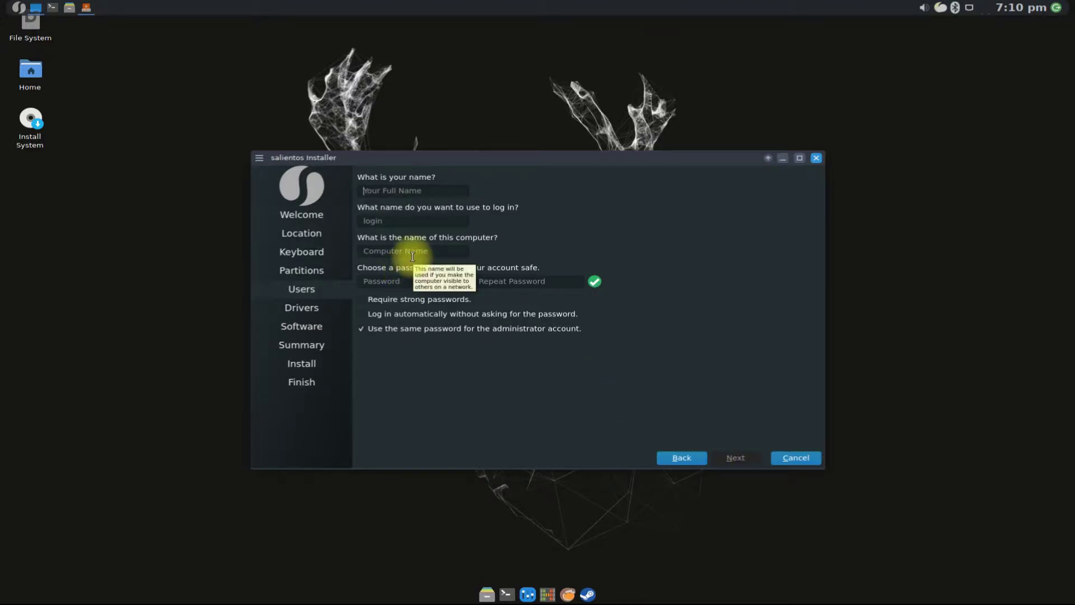
- Enter techsolutionz as the full name and login name, and name the computer SalientOS
type("techsolutionz")
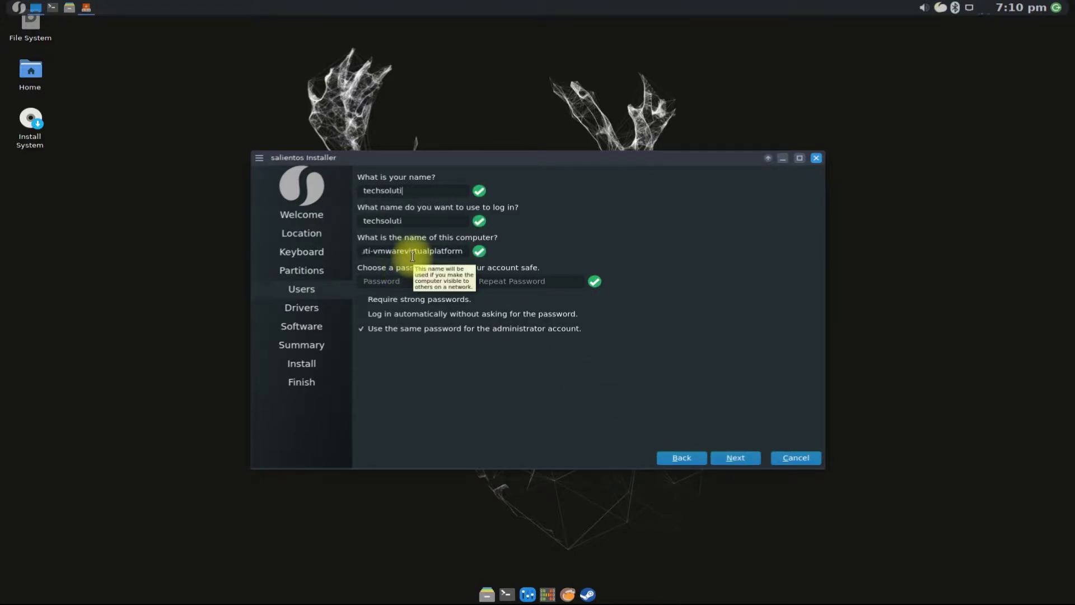
left_click(413, 257)
key("ctrl+a")
key("BackSpace")
type("SalientOS")
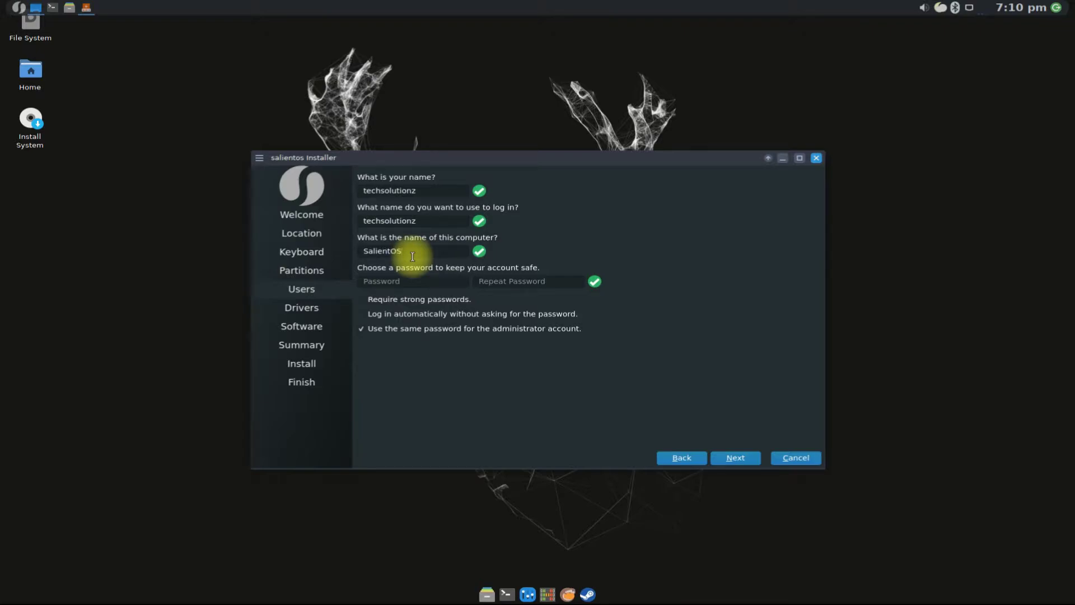
- Enter and repeat the account password, keep the same password for the administrator account, and accept the user settings
key("Tab")
type("*****")
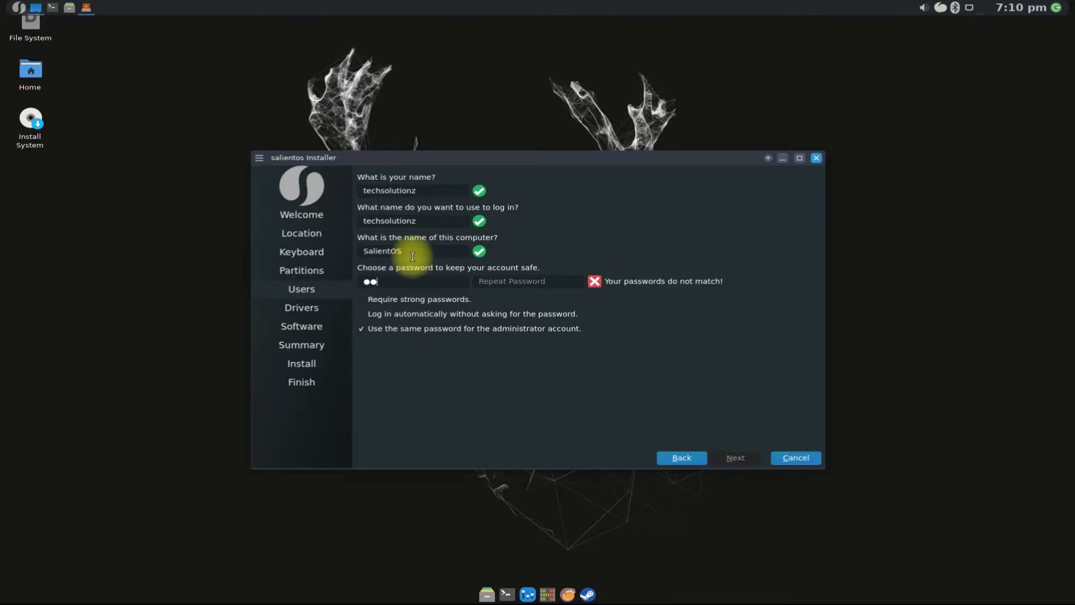
type("*")
key("Tab")
type("******")
left_click(394, 330)
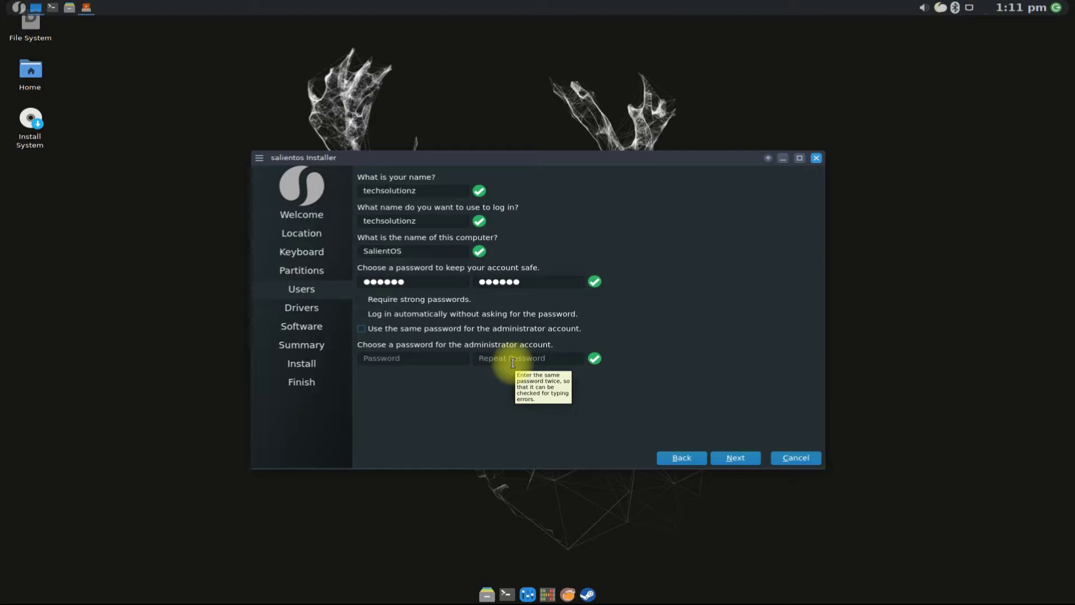
left_click(417, 330)
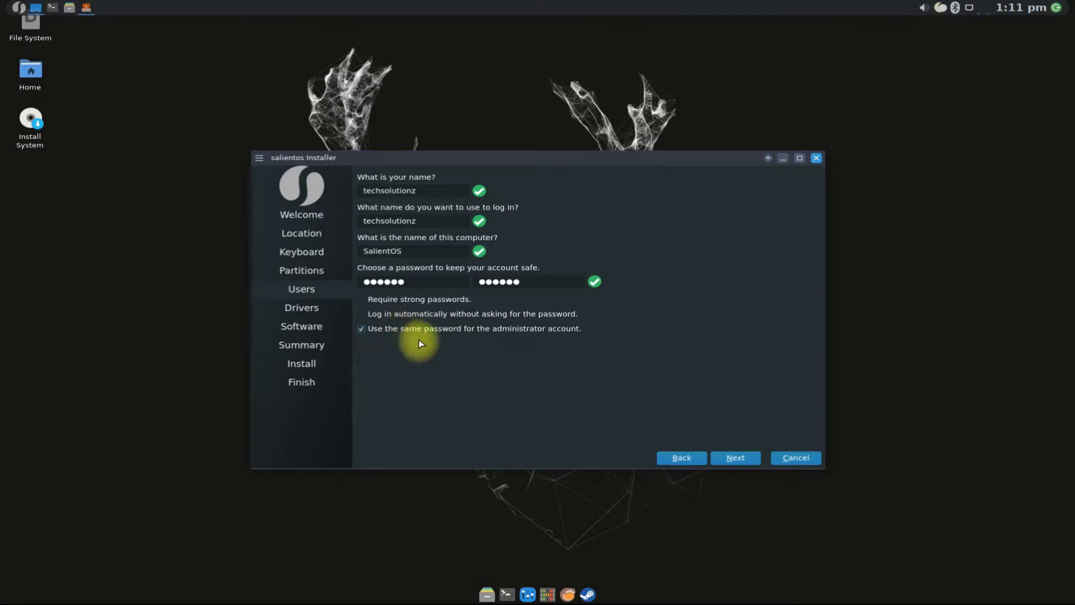
left_click(738, 458)
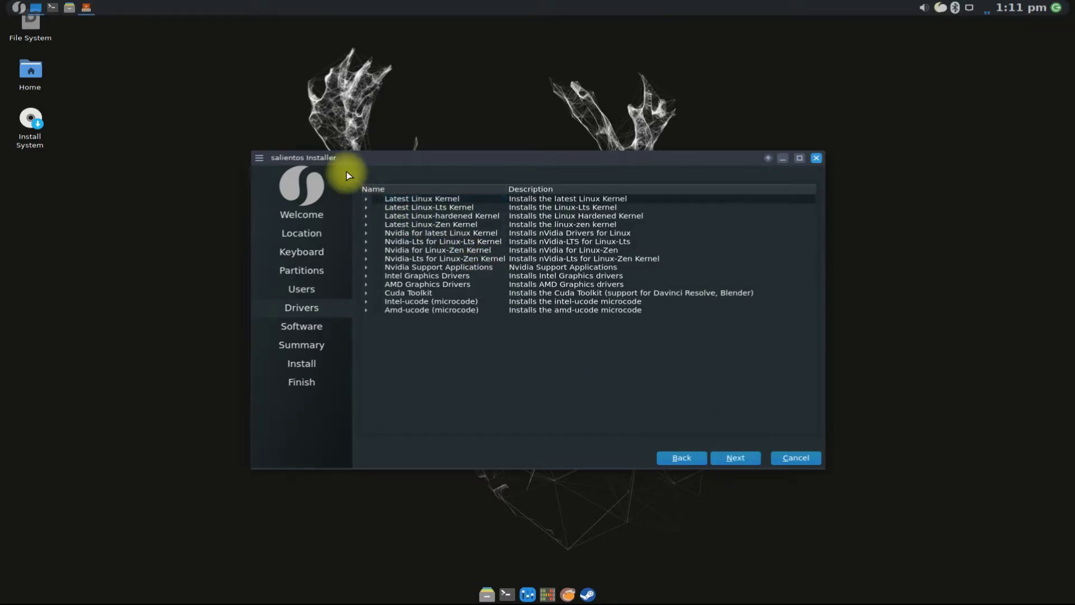
- Select Latest Linux Kernel and Intel Graphics Drivers for installation and accept the driver selection
left_click(378, 199)
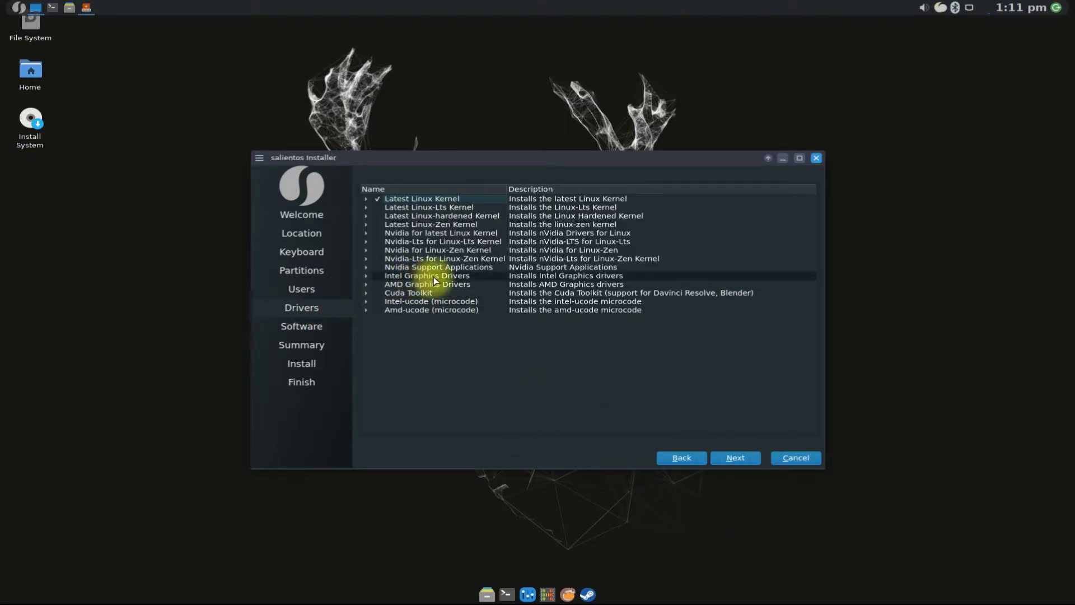
left_click(385, 277)
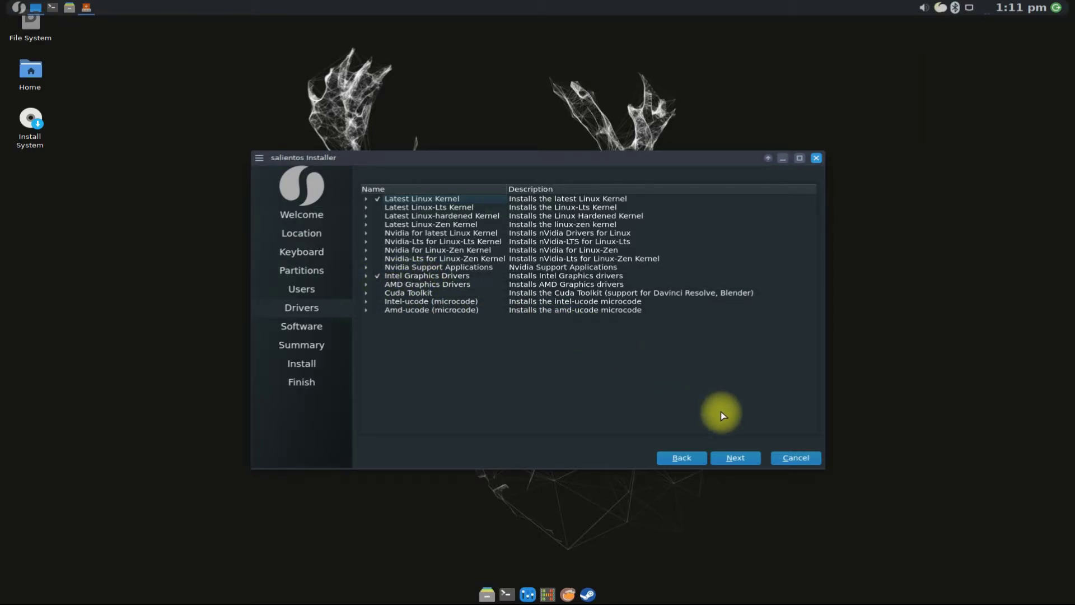
left_click(748, 453)
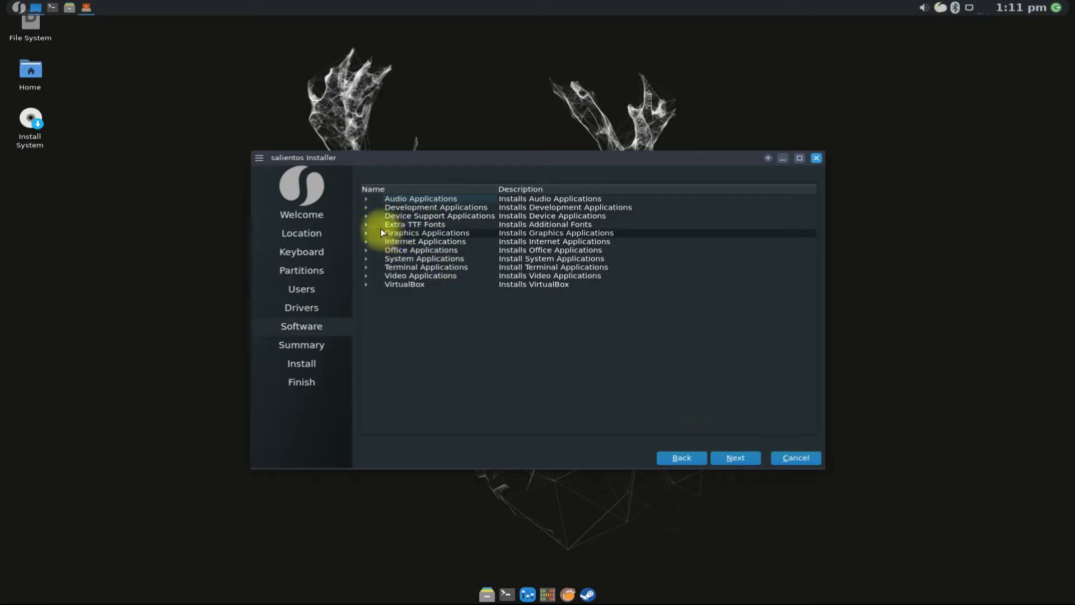
- Examine the optional software offered under Graphics, Audio, Device Support, VirtualBox and Terminal Applications
left_click(367, 234)
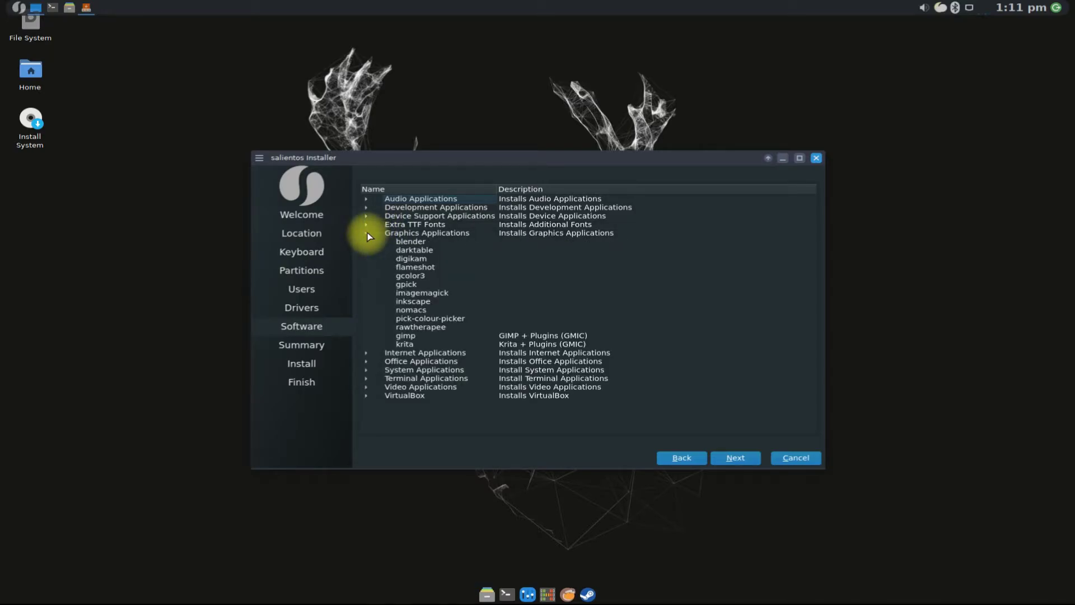
left_click(365, 199)
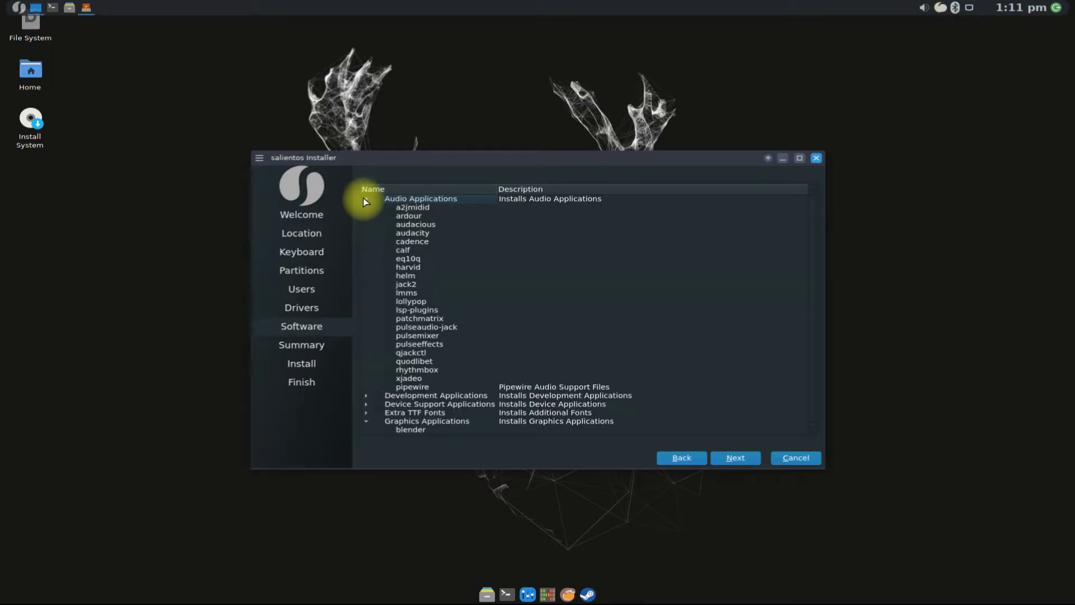
left_click(364, 199)
left_click(367, 200)
left_click(367, 200)
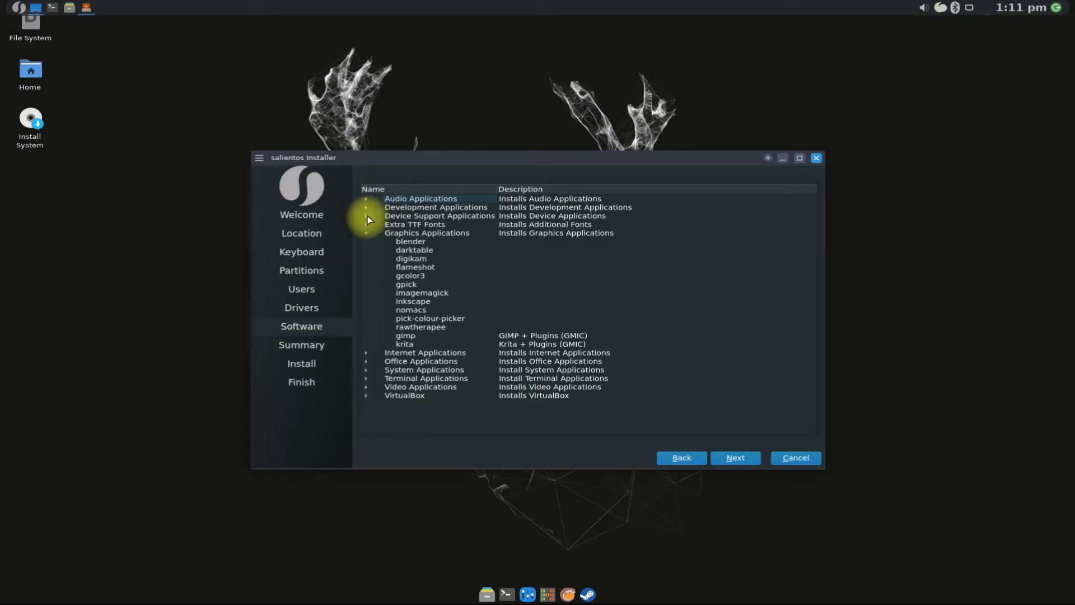
left_click(366, 216)
left_click(366, 216)
left_click(365, 233)
left_click(366, 285)
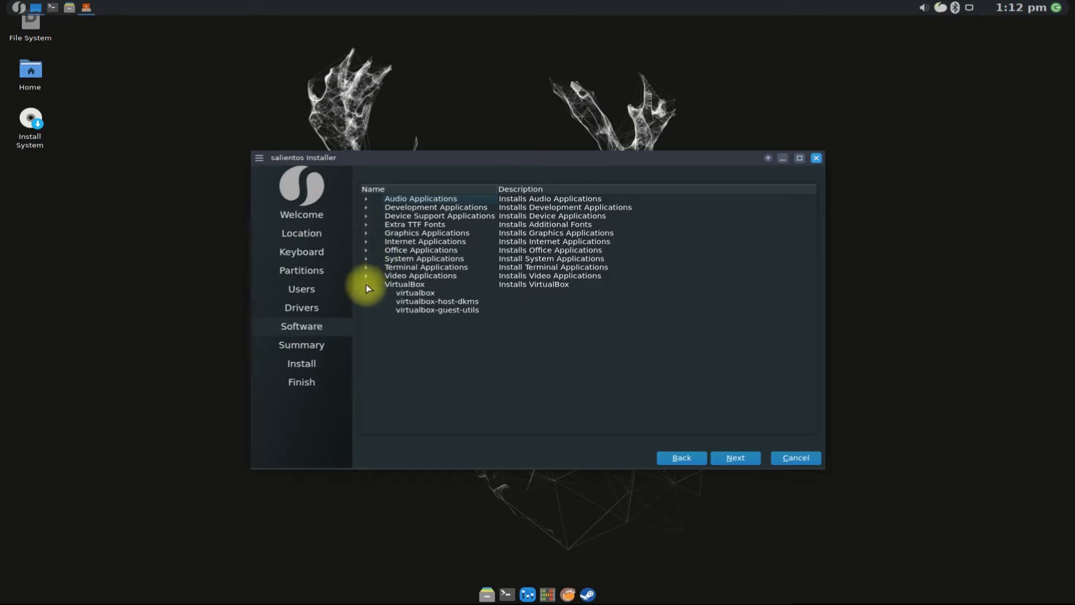
left_click(367, 284)
left_click(367, 268)
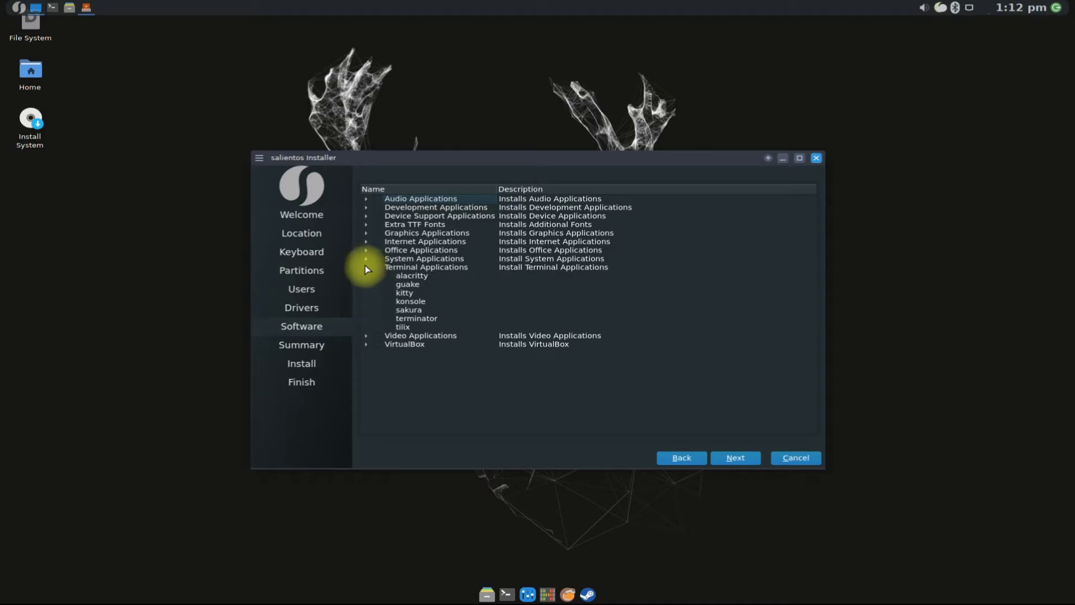
left_click(367, 268)
- Add chromium from the Internet Applications and start installing Salient OS, agreeing to the disk changes
left_click(366, 242)
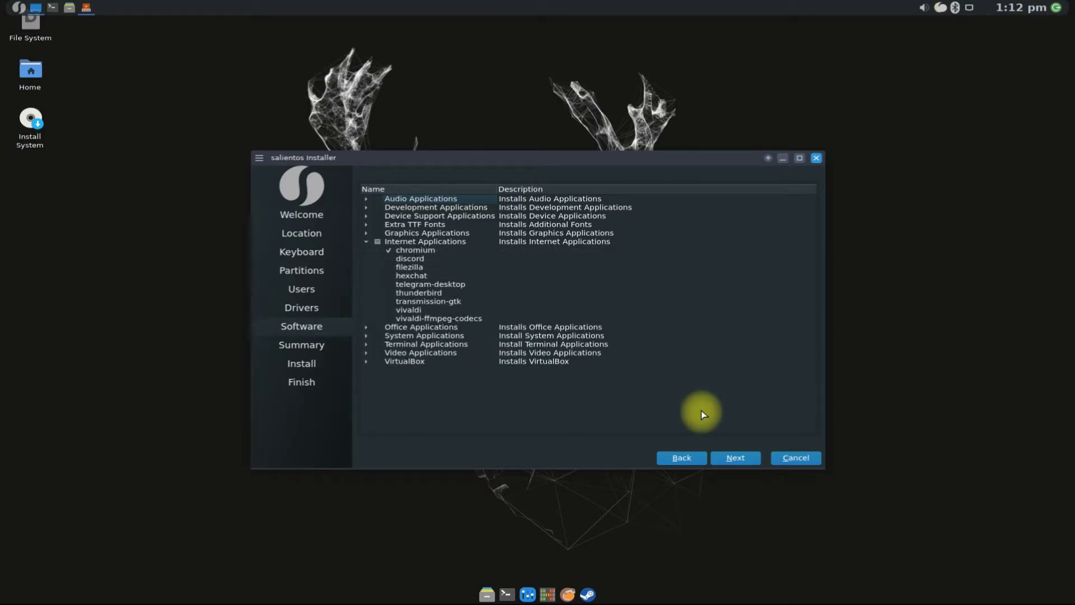
left_click(735, 458)
left_click(738, 458)
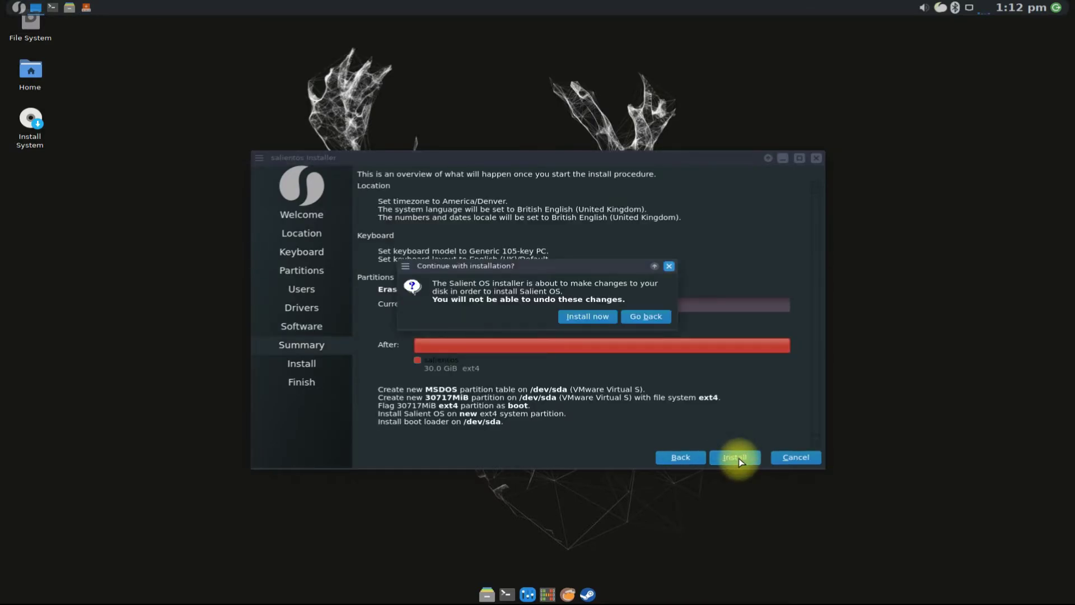
left_click(598, 323)
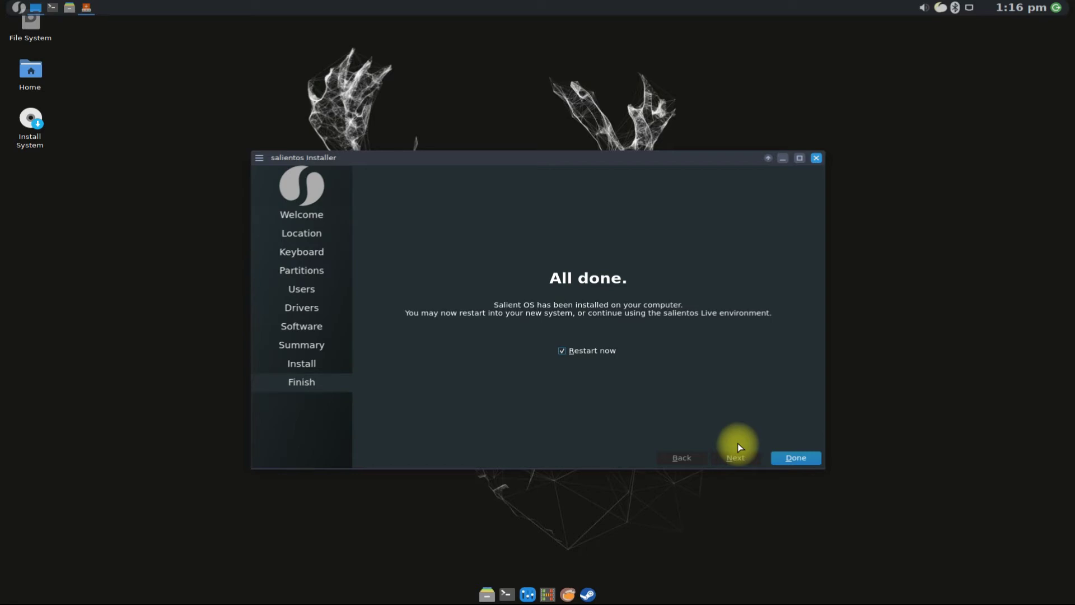
- Finish the installer with a restart into the new system and log in with the account's user name and password
left_click(799, 458)
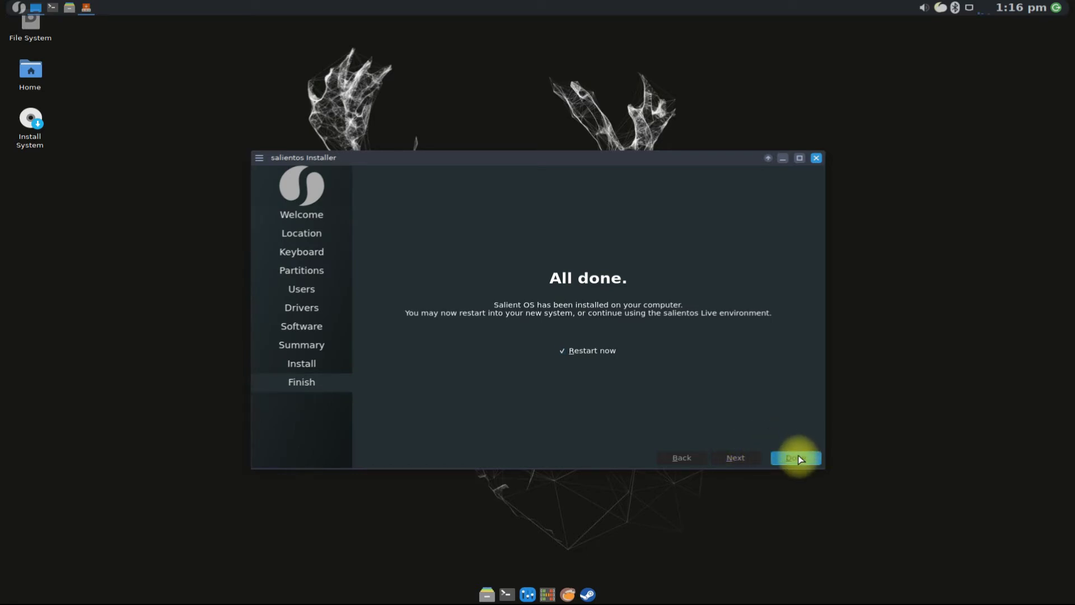
type("t")
type("echsolutionz")
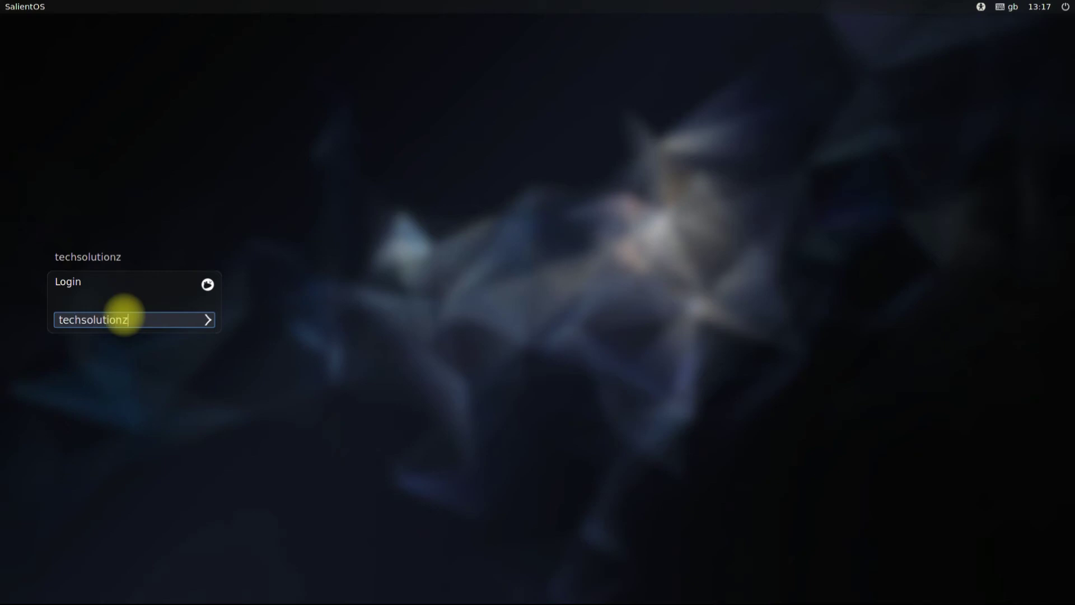
key("Return")
type("*****")
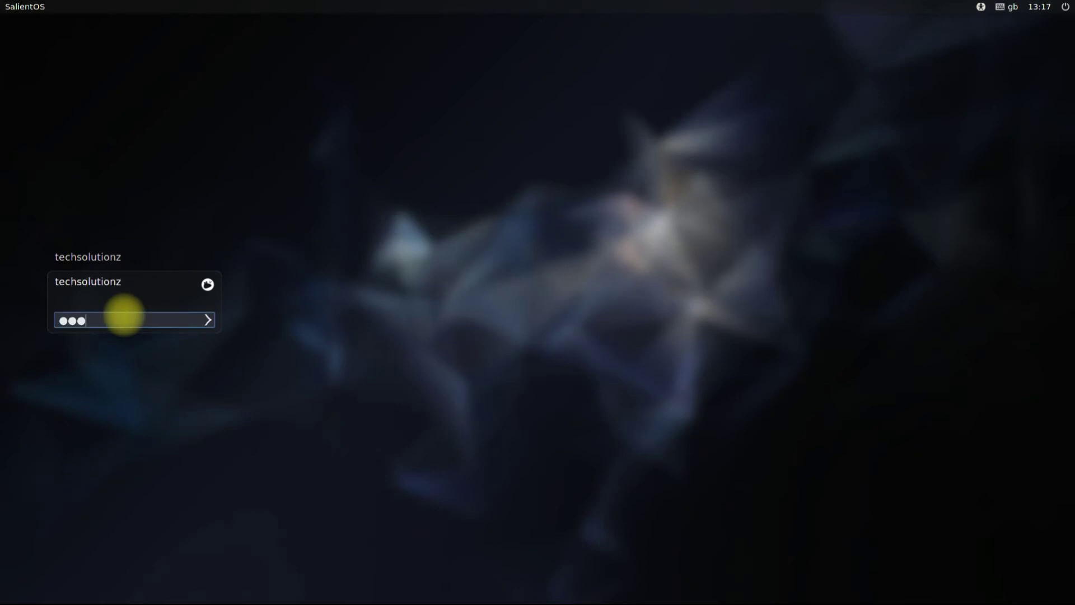
key("Return")
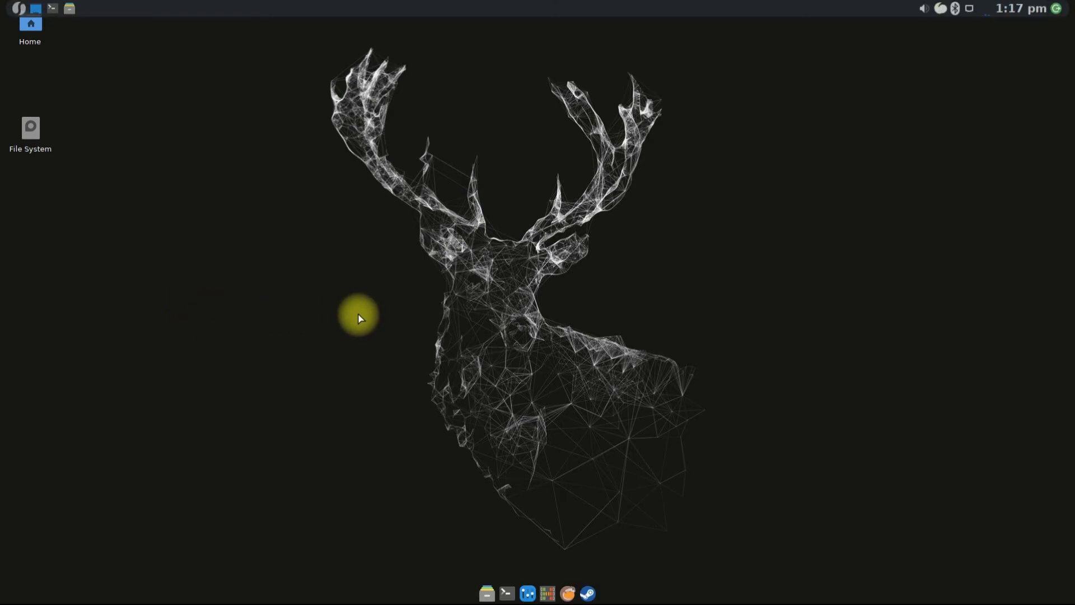
- Look through the application menu's categories, including the Internet applications
left_click(21, 8)
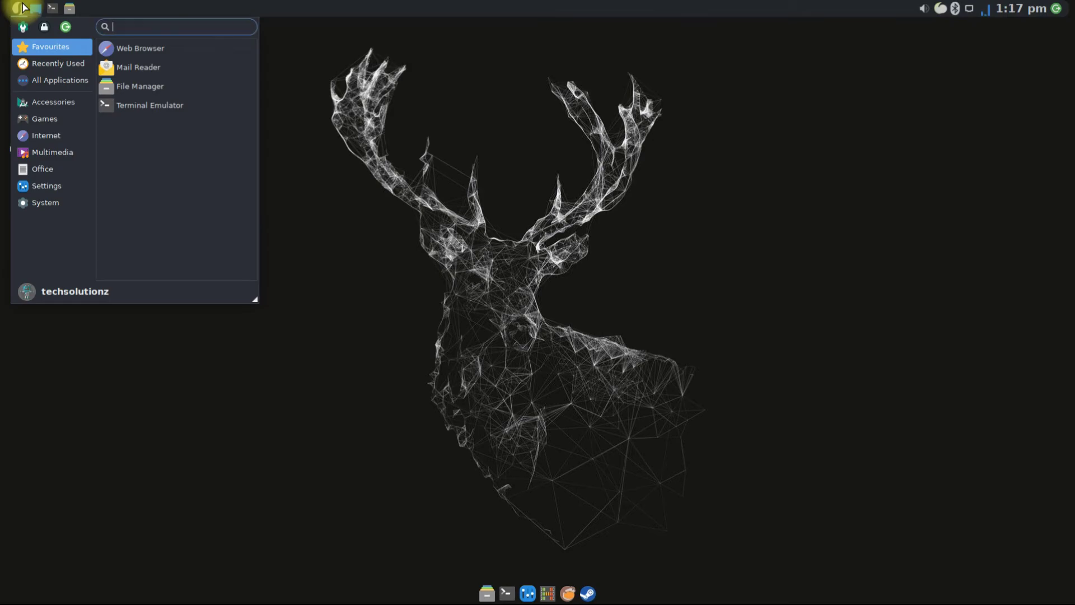
mouse_move(52, 129)
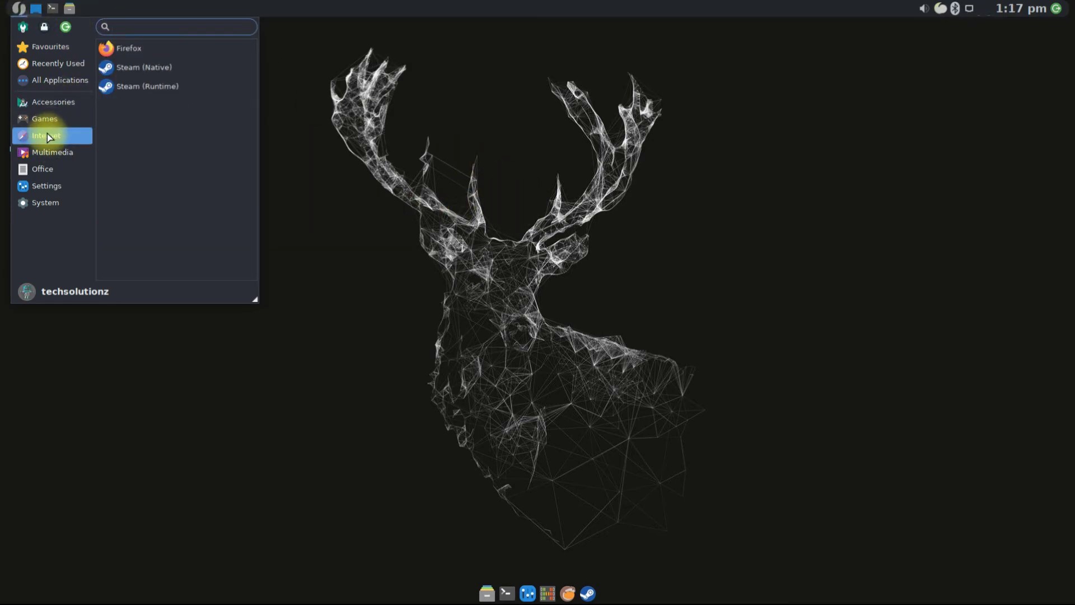
left_click(547, 278)
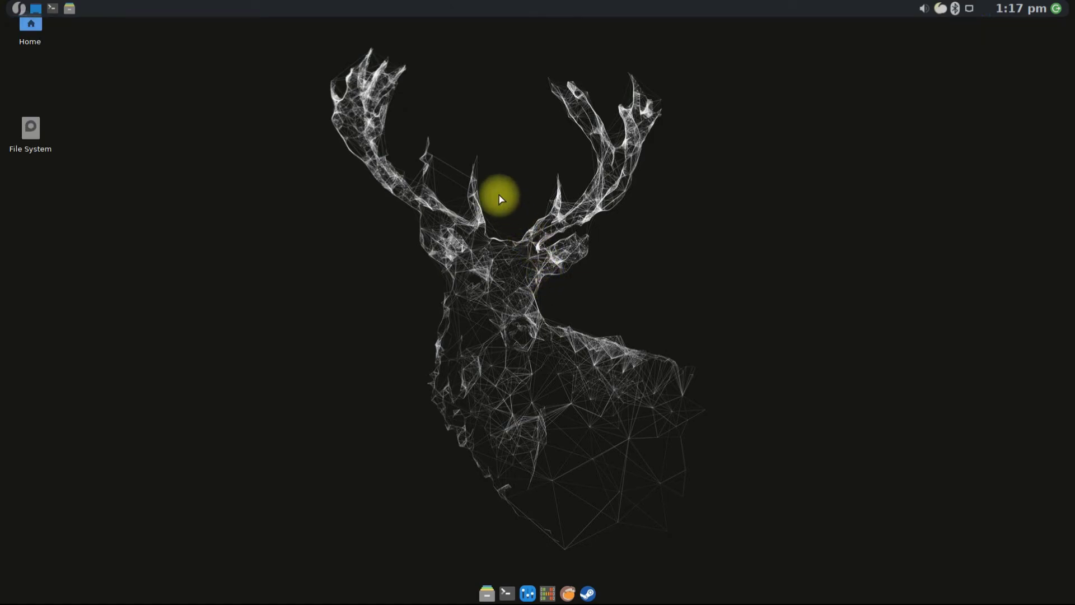
- Open a terminal on the desktop, run sudo pacman -Syy with the account password, and exit the terminal
right_click(500, 196)
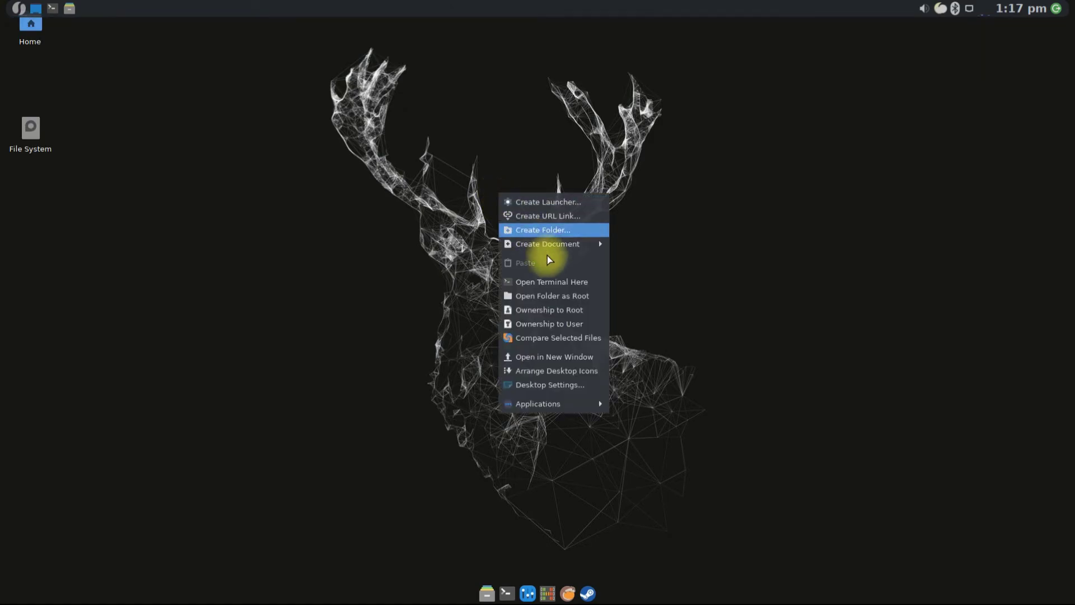
left_click(562, 282)
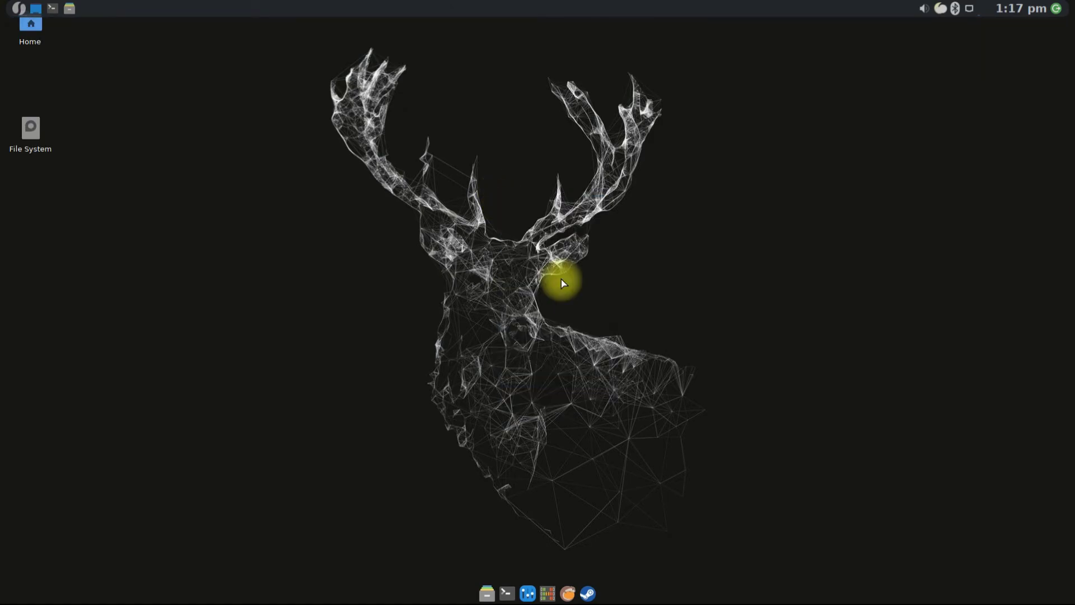
type("sudo ")
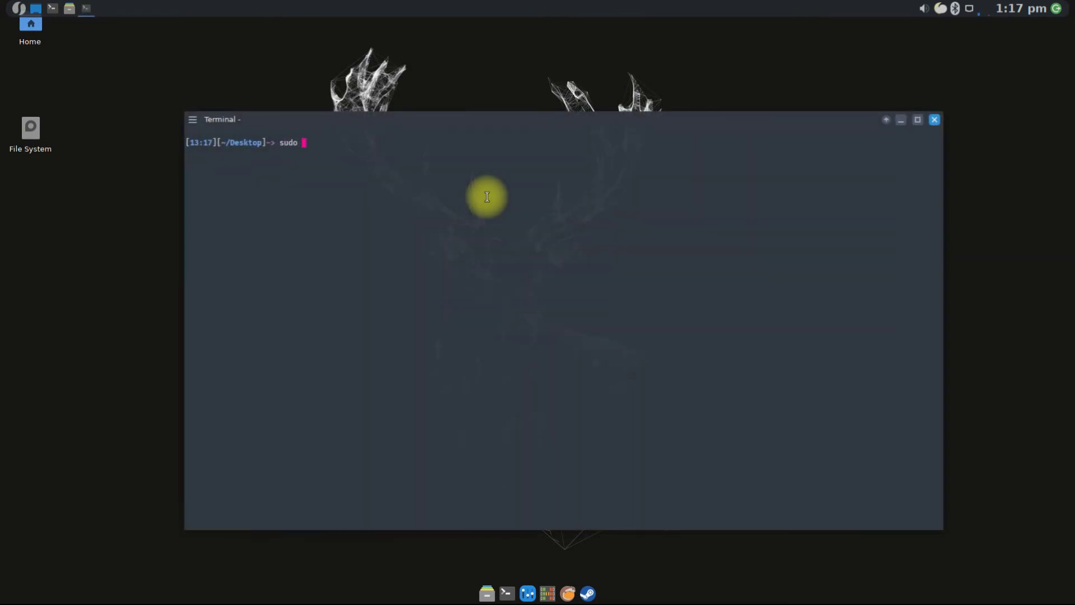
type("pacman -Syy")
key("Return")
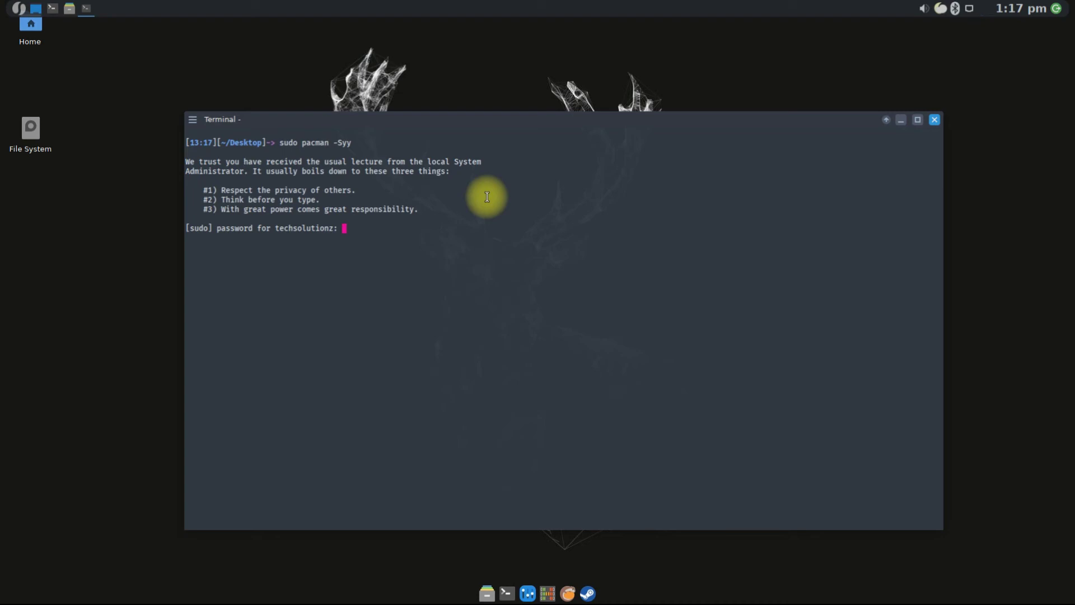
key("Return")
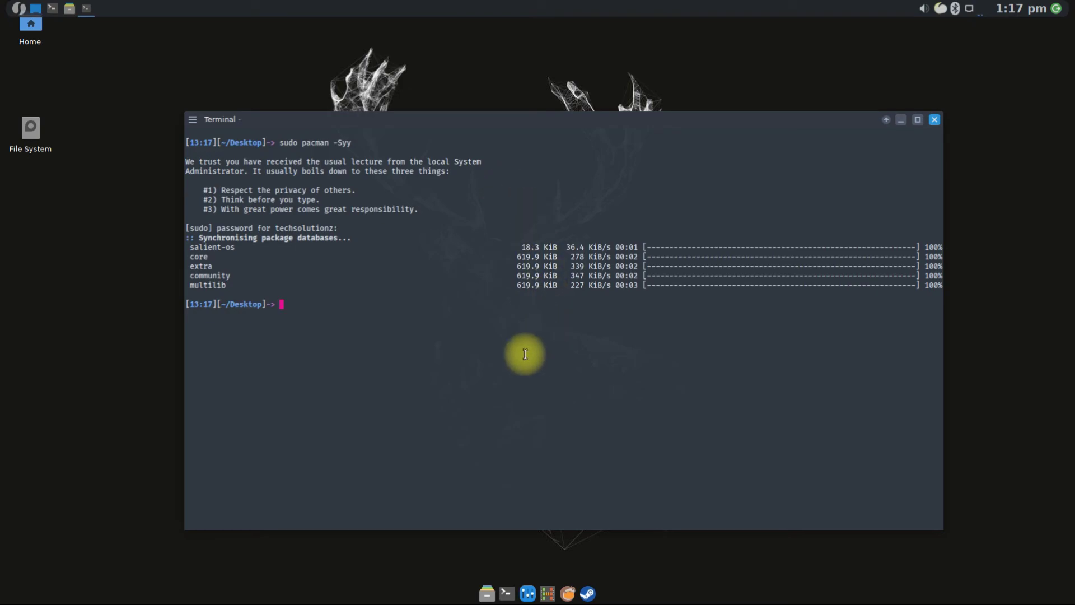
type("exit")
key("Return")
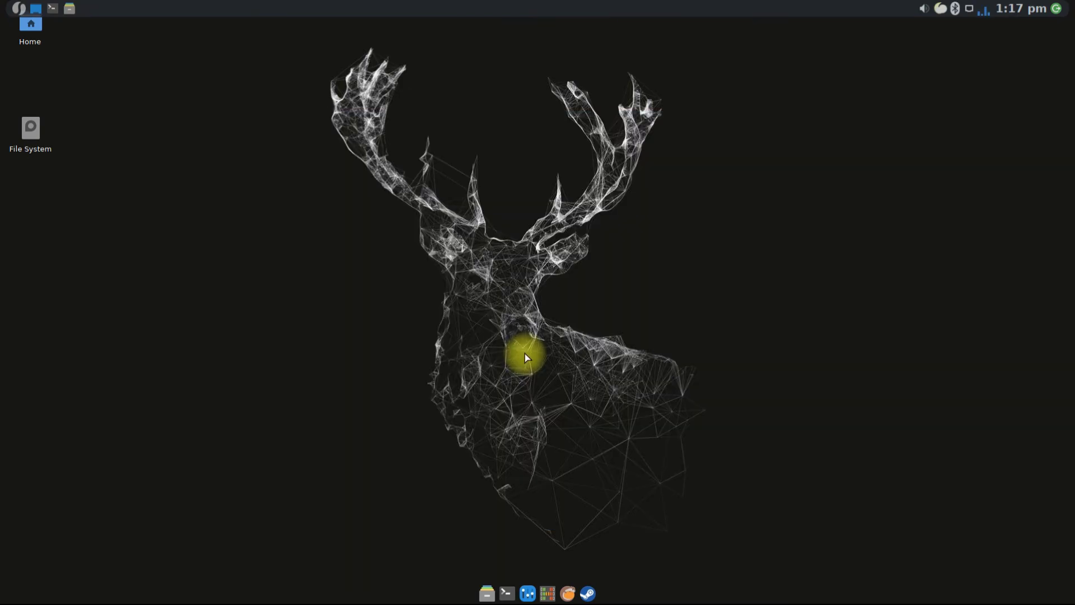
- Open the desktop background settings
right_click(510, 371)
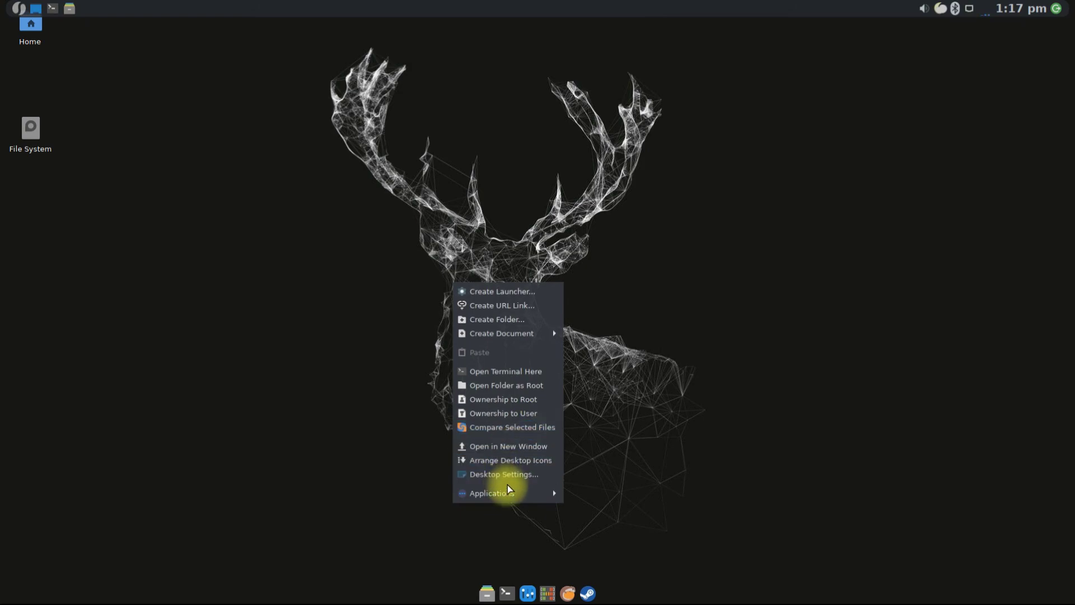
left_click(533, 475)
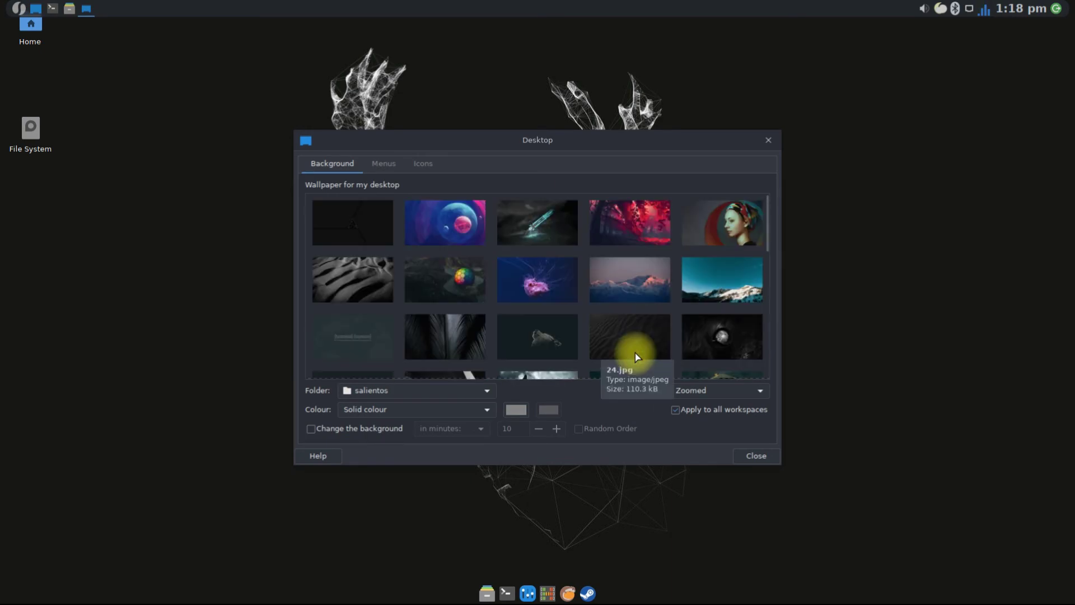
- Try out various wallpapers from the salientos folder, including the planets, the headscarf portrait, the snowy mountain, the hourglass and the chickens
left_click(457, 221)
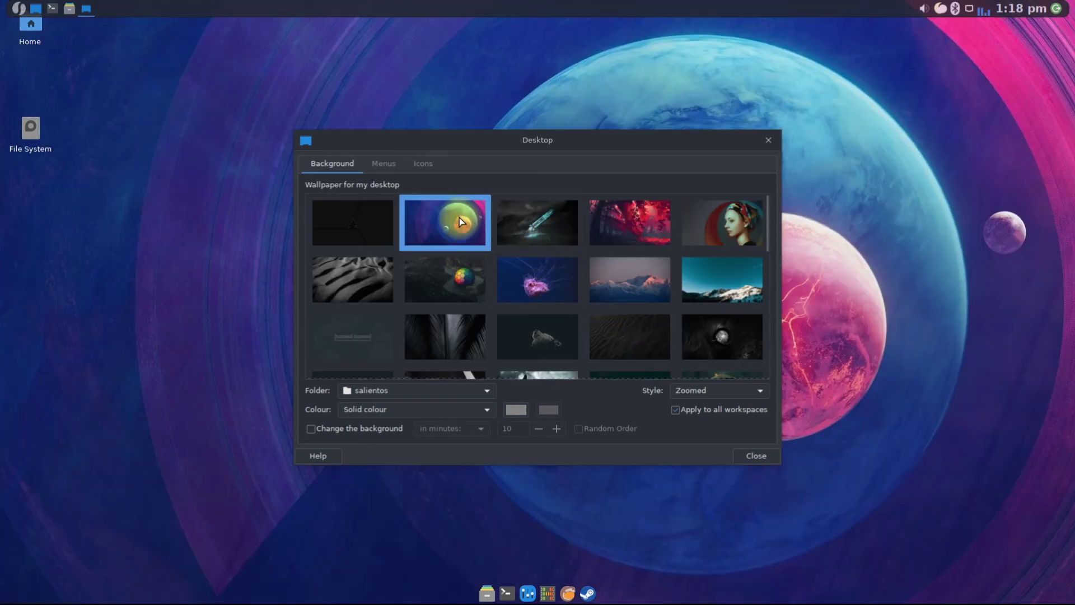
left_click(561, 227)
left_click(613, 228)
left_click(701, 227)
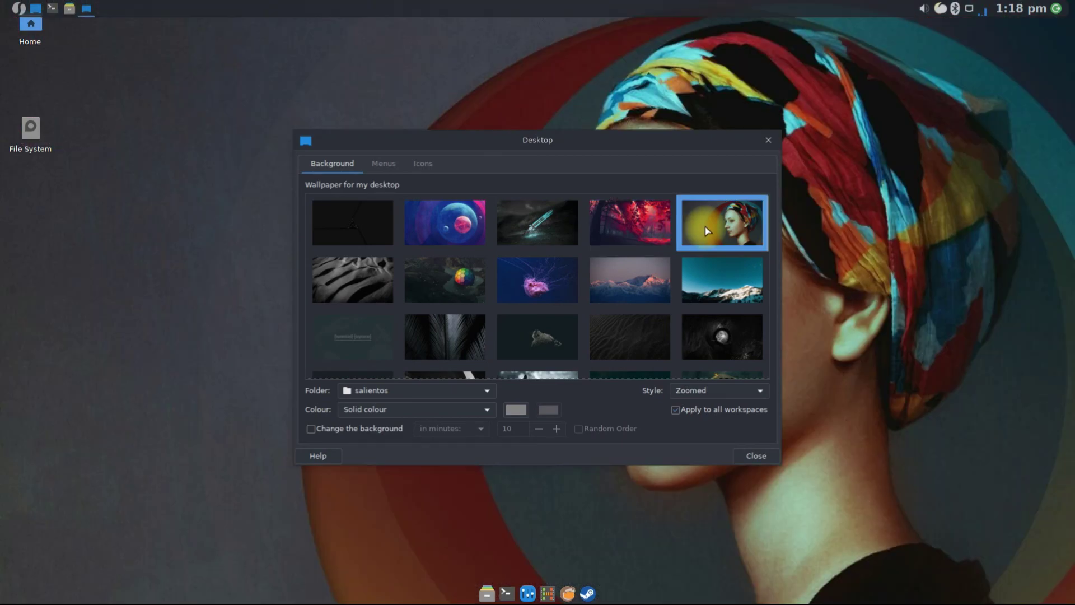
left_click(704, 266)
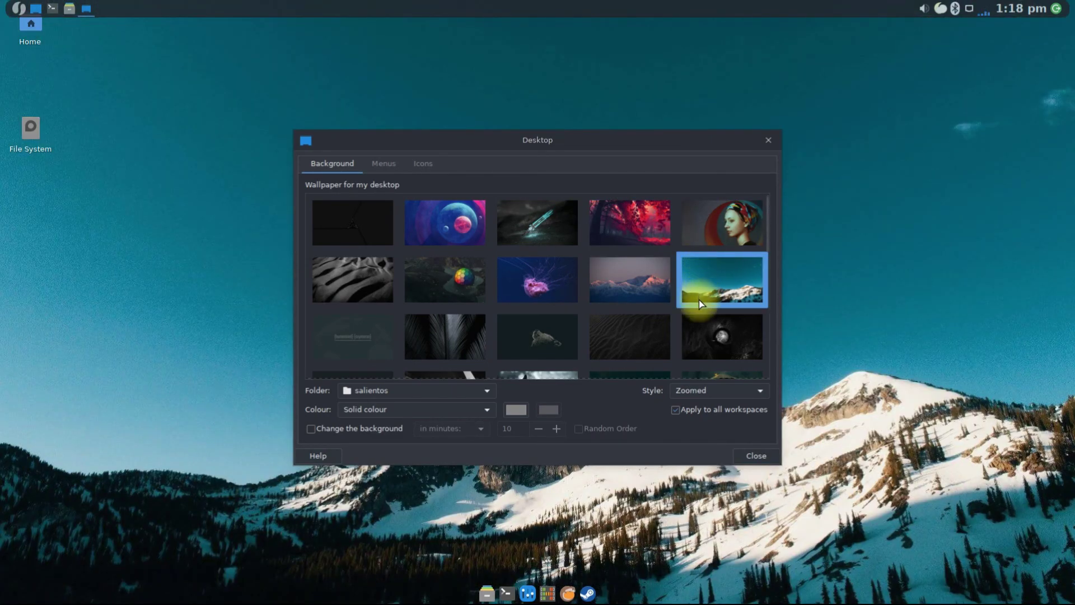
scroll(569, 318, "down", 1)
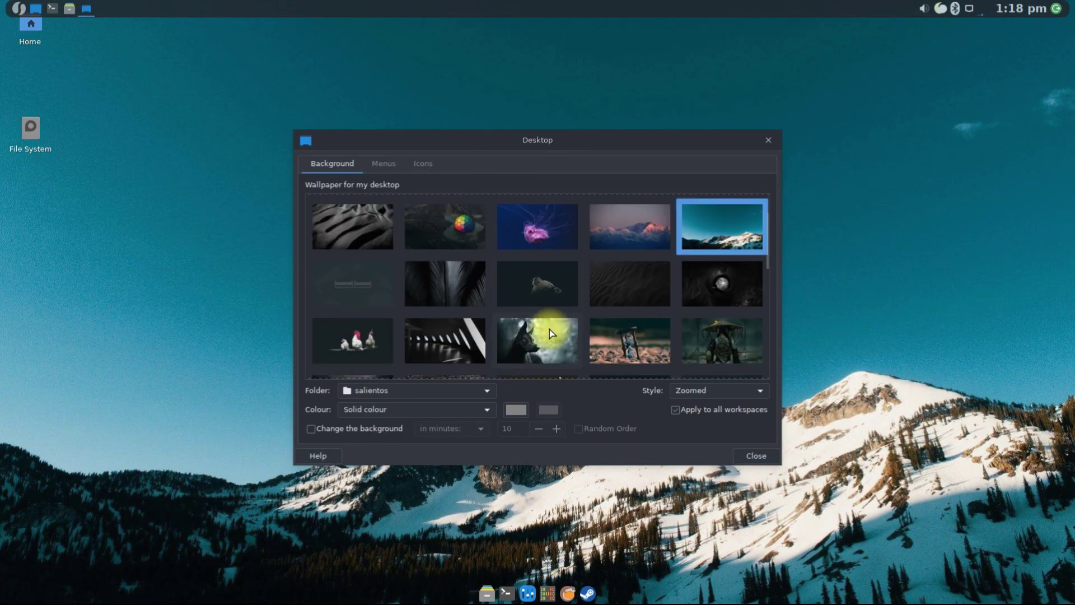
left_click(549, 330)
left_click(624, 335)
left_click(709, 341)
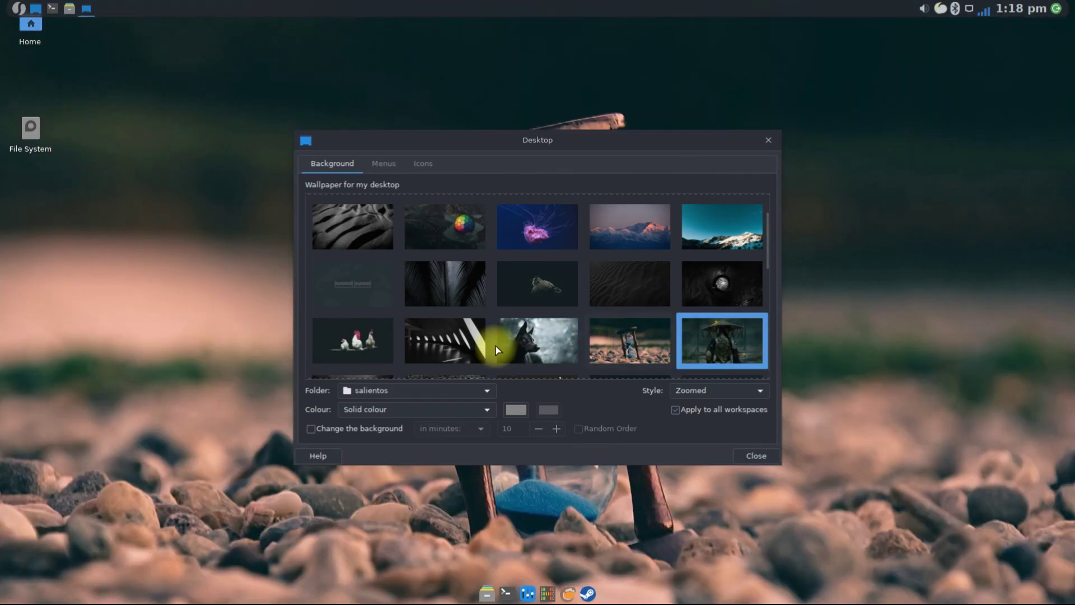
left_click(442, 340)
key("Left")
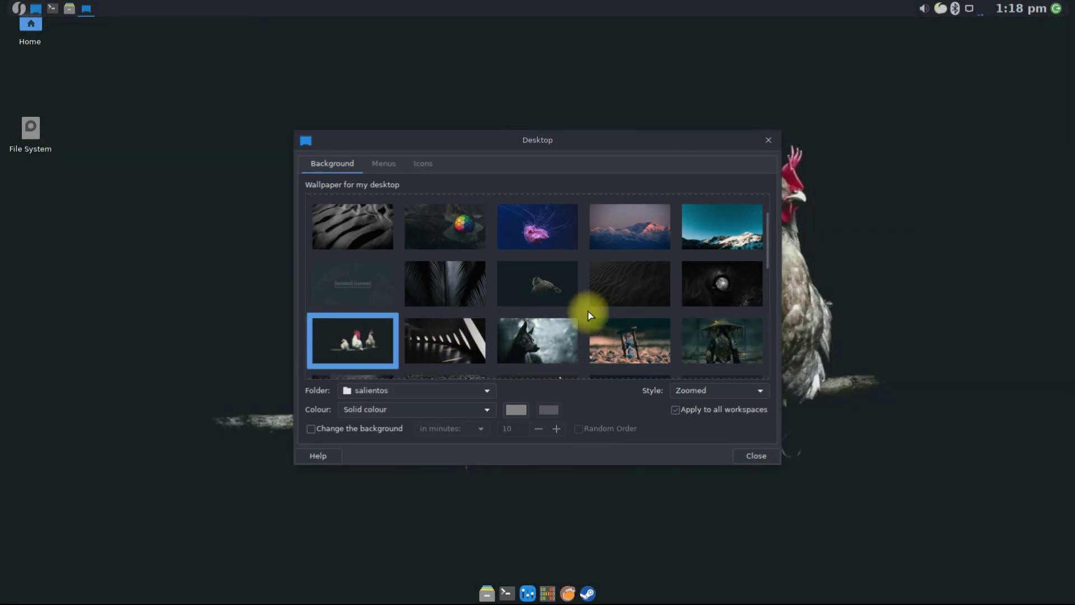
scroll(591, 318, "down", 1)
left_click(550, 317)
left_click(627, 325)
left_click(719, 330)
key("Left")
- Set the pink jellyfish image from the salientos folder as the desktop wallpaper and close the desktop settings
left_click_drag(582, 144, 682, 115)
scroll(616, 303, "down", 2)
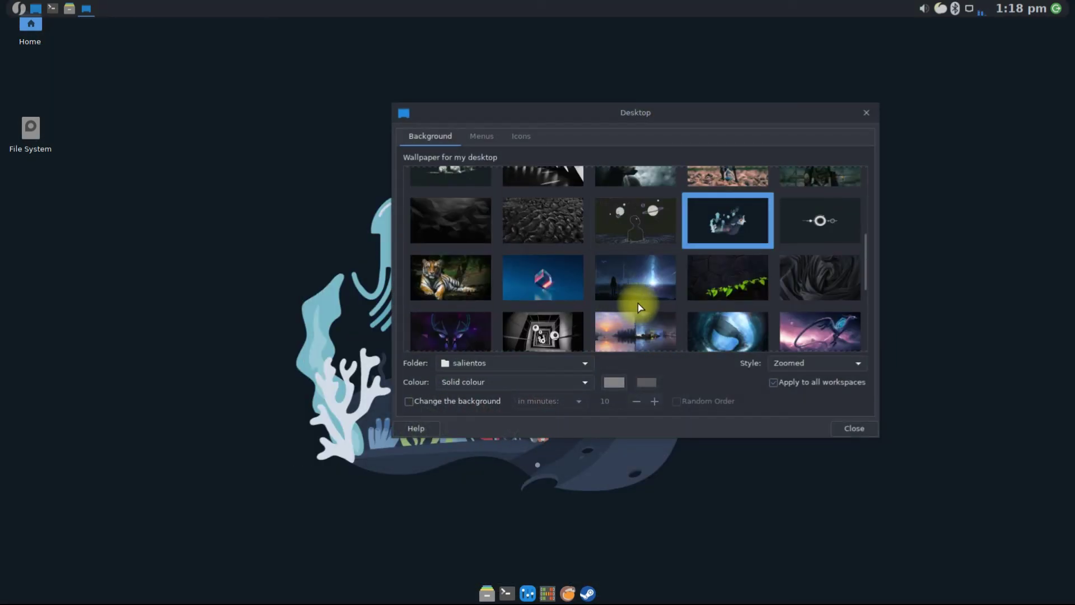
left_click(462, 246)
key("Escape")
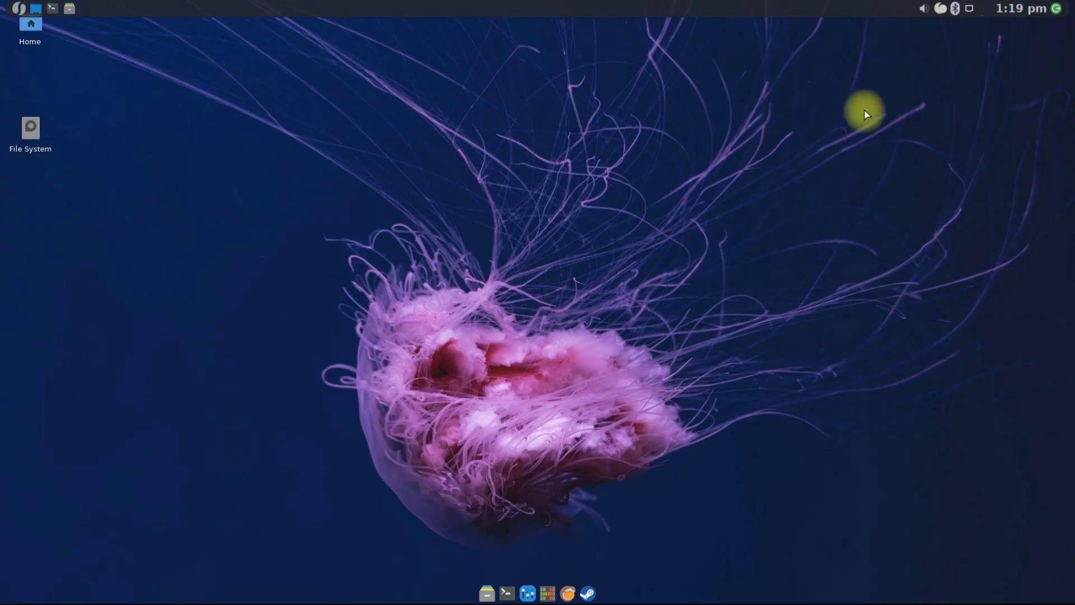
mouse_move(1037, 2)
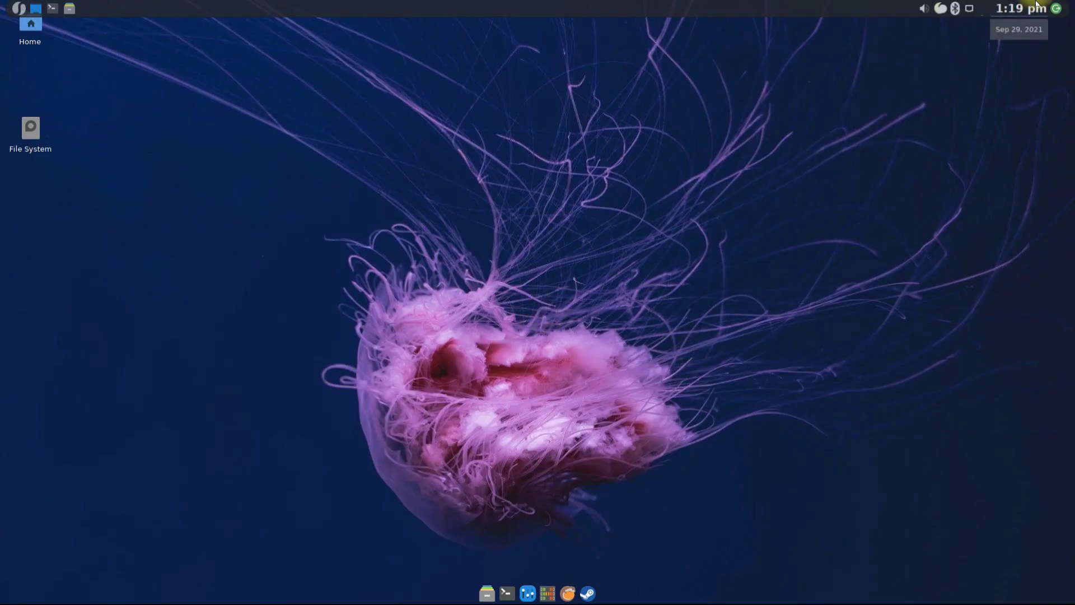